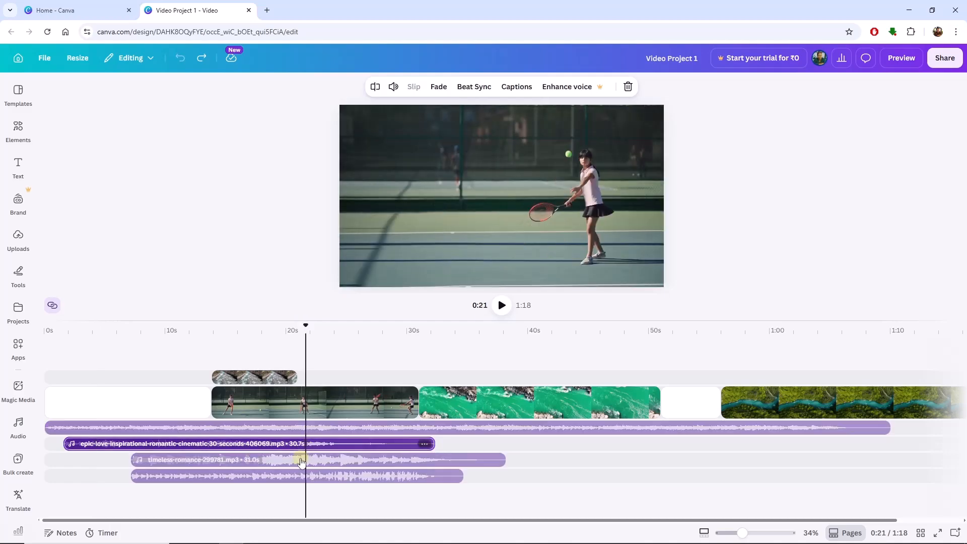
- Delete the epic-love-inspirational, timeless-romance and love_bgm audio tracks, keeping only the longest music track
{"action": "key", "text": "Delete"}
{"action": "left_click", "coordinate": [300, 454]}
{"action": "key", "text": "Delete"}
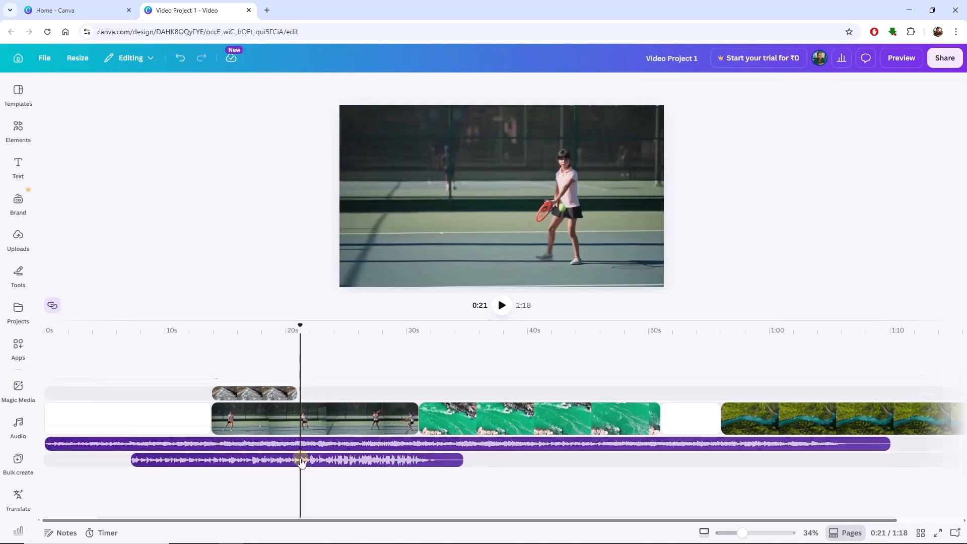
{"action": "left_click", "coordinate": [283, 461]}
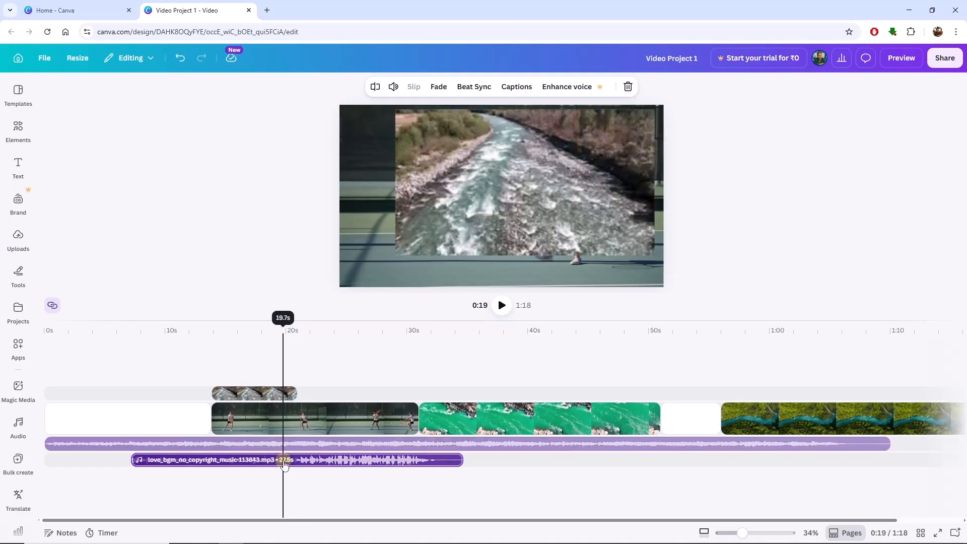
{"action": "key", "text": "Delete"}
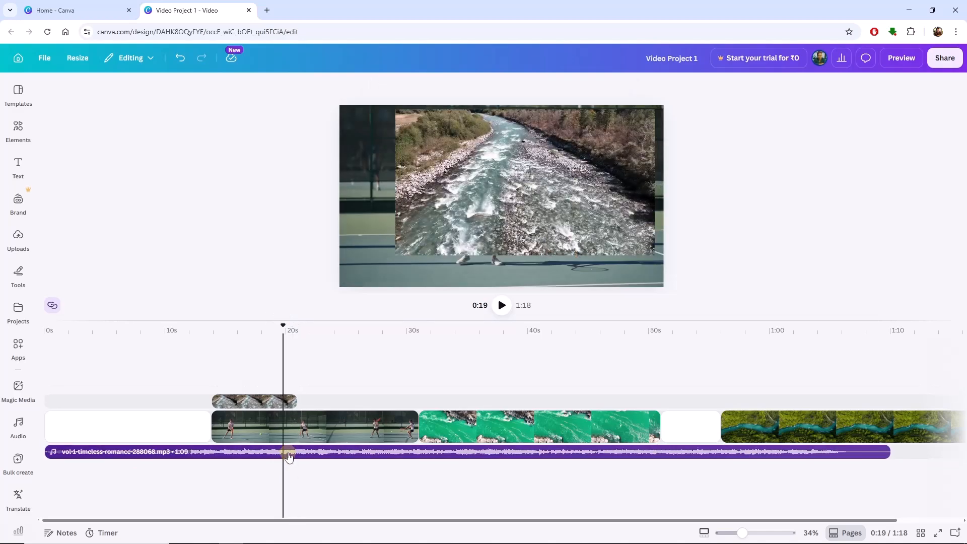
- Delete the two blank white clips and the river overlay clip from the timeline
{"action": "left_click", "coordinate": [184, 434]}
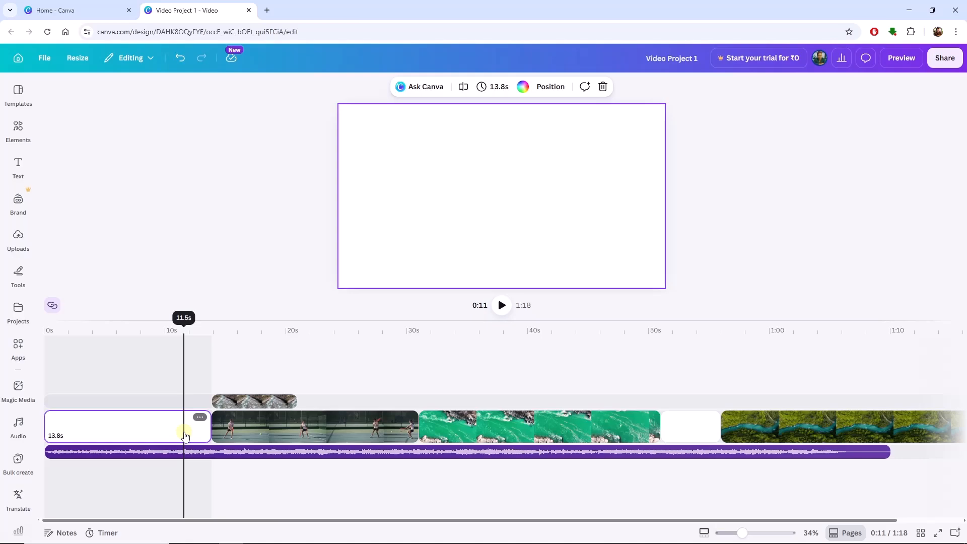
{"action": "key", "text": "Delete"}
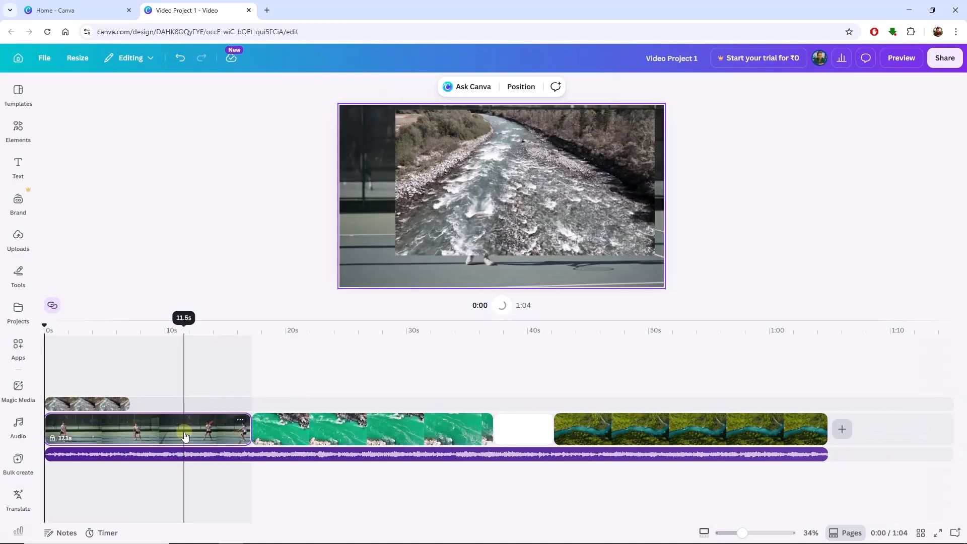
{"action": "left_click", "coordinate": [536, 431]}
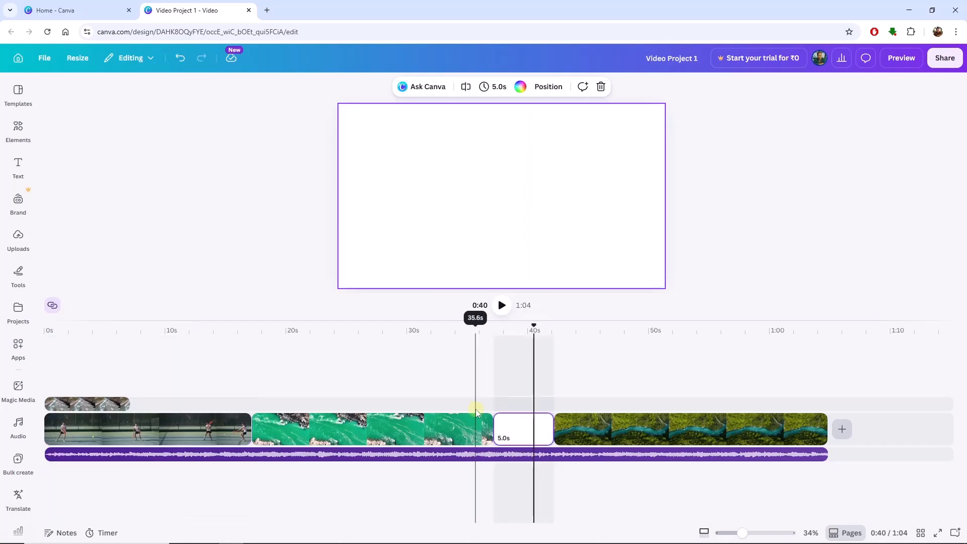
{"action": "key", "text": "Delete"}
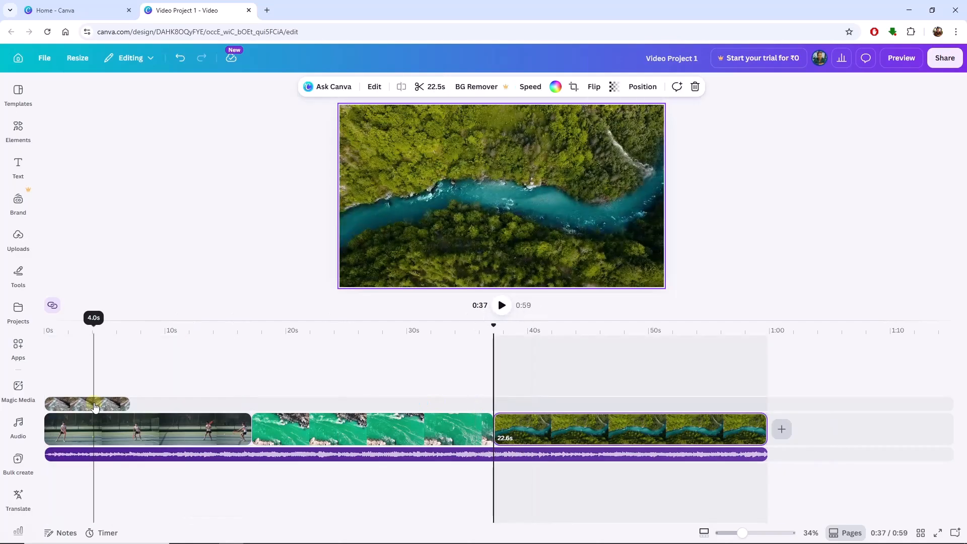
{"action": "left_click", "coordinate": [94, 406]}
{"action": "key", "text": "Delete"}
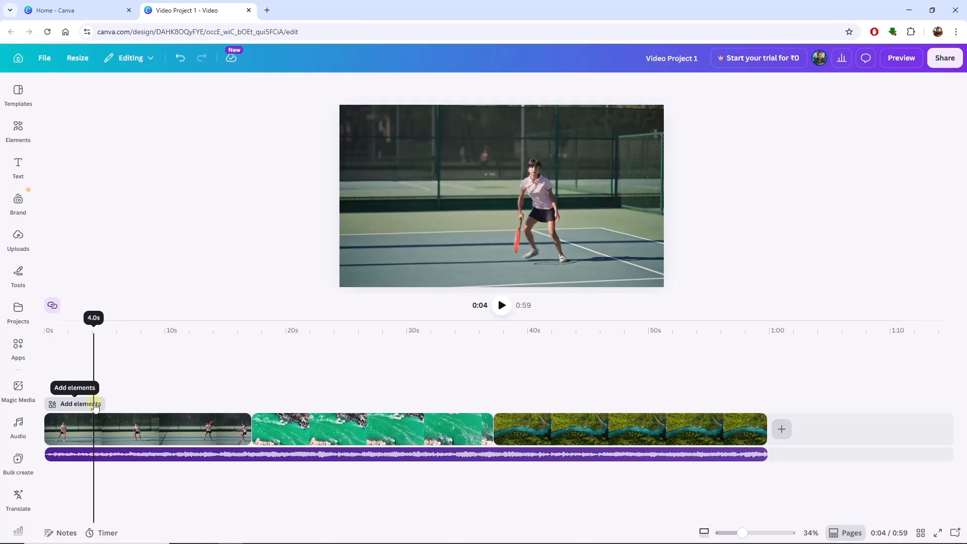
- Trim the green river clip to a 9.8-second section near the end of its footage
{"action": "left_click", "coordinate": [316, 437]}
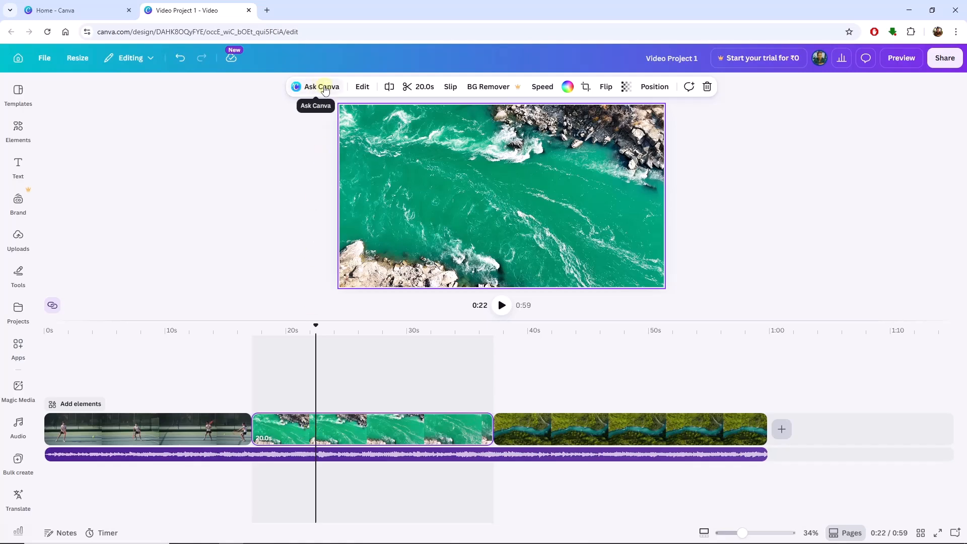
{"action": "left_click", "coordinate": [422, 89]}
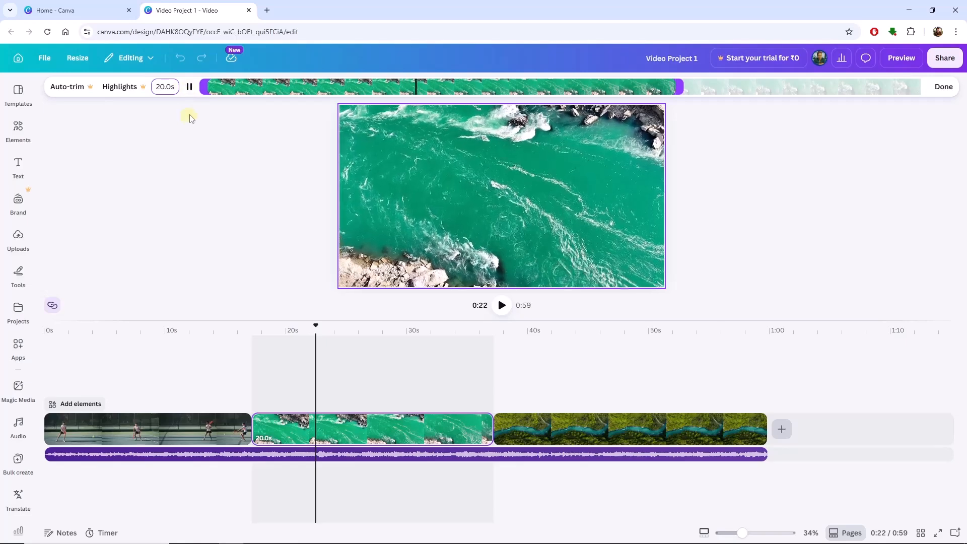
{"action": "left_click", "coordinate": [190, 87]}
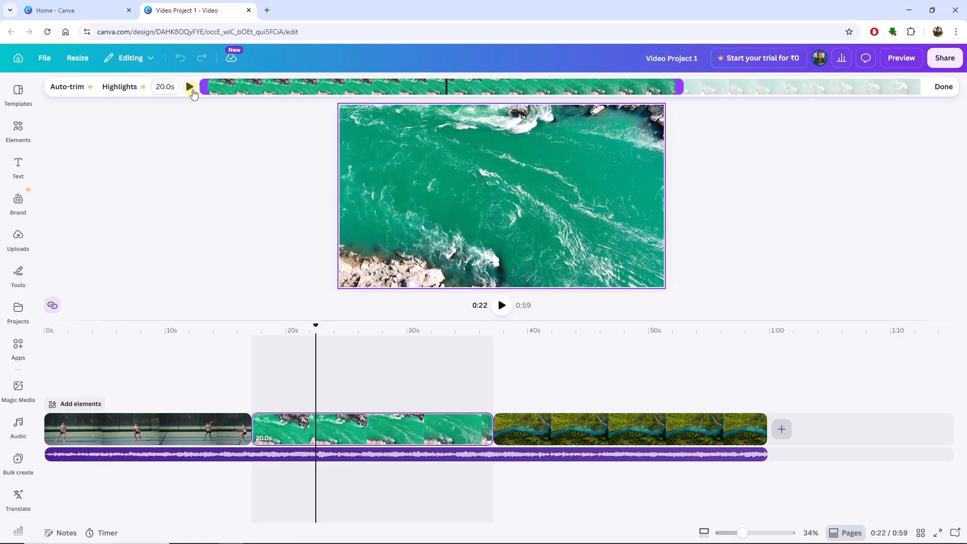
{"action": "left_click_drag", "start_coordinate": [206, 89], "coordinate": [346, 87]}
{"action": "left_click_drag", "start_coordinate": [679, 87], "coordinate": [595, 89]}
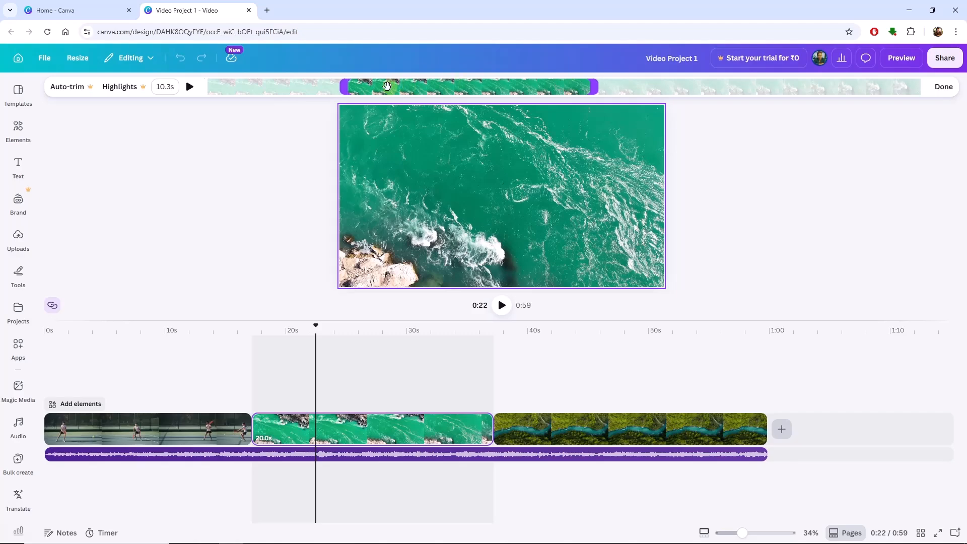
{"action": "left_click_drag", "start_coordinate": [372, 85], "coordinate": [658, 84]}
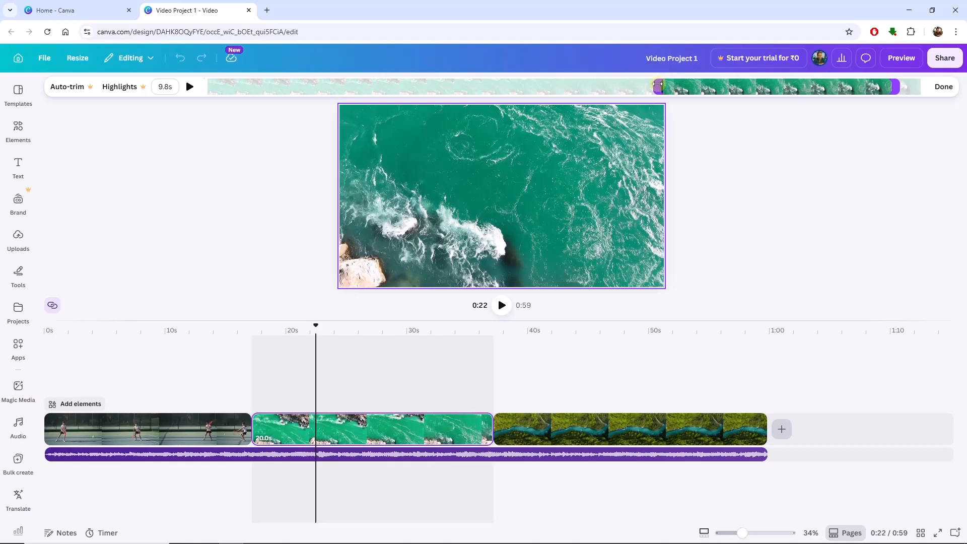
{"action": "left_click", "coordinate": [943, 89]}
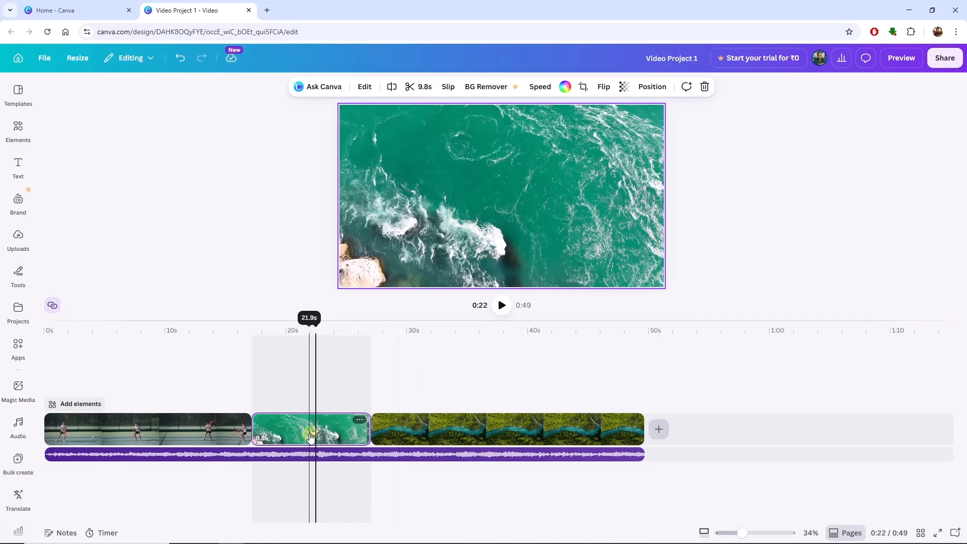
- Extend the green river clip's trim back toward the beginning of its footage, to a length of 27.4 seconds
{"action": "left_click", "coordinate": [424, 91]}
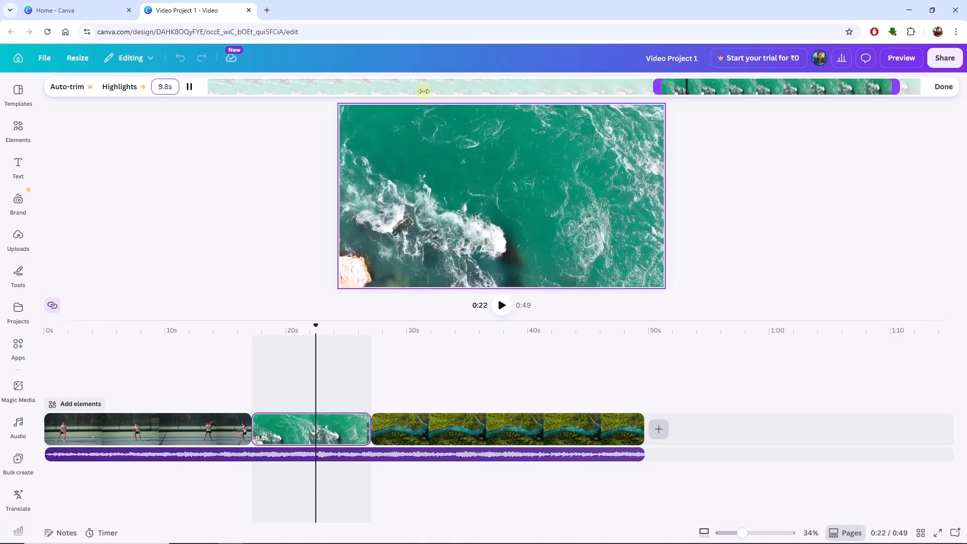
{"action": "left_click_drag", "start_coordinate": [650, 89], "coordinate": [245, 75]}
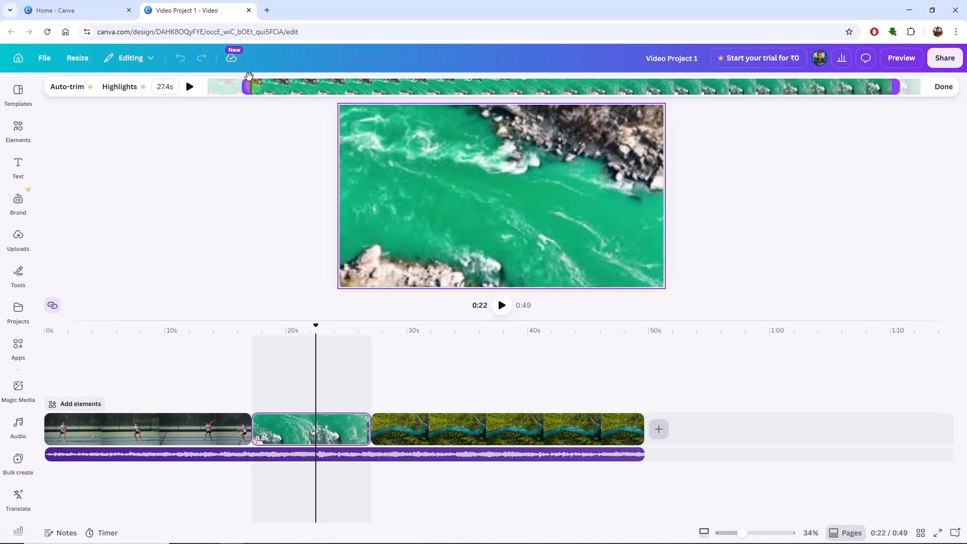
{"action": "left_click", "coordinate": [945, 91]}
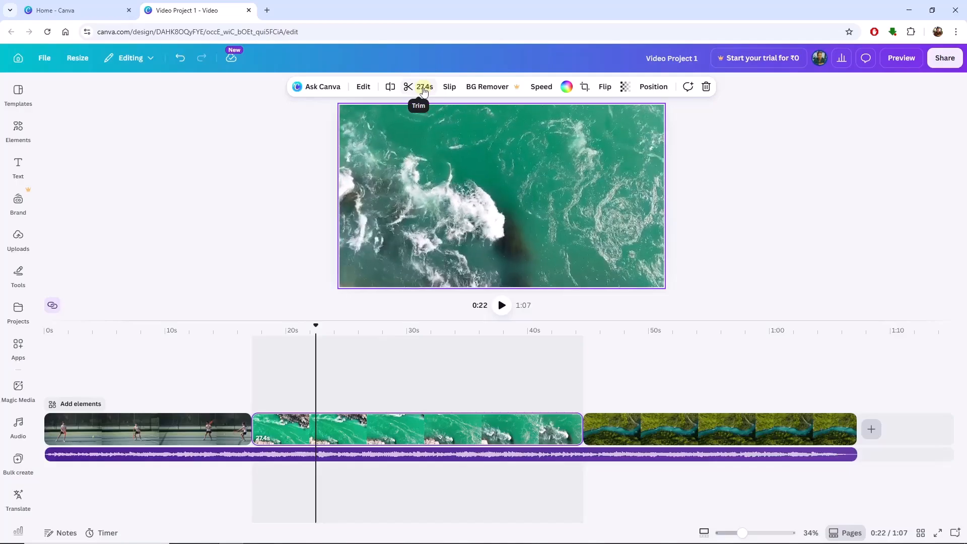
- Shorten the green river clip directly on the timeline, cutting its start to reach 20.5 seconds and its end to reach 18.8 seconds
{"action": "left_click", "coordinate": [558, 432]}
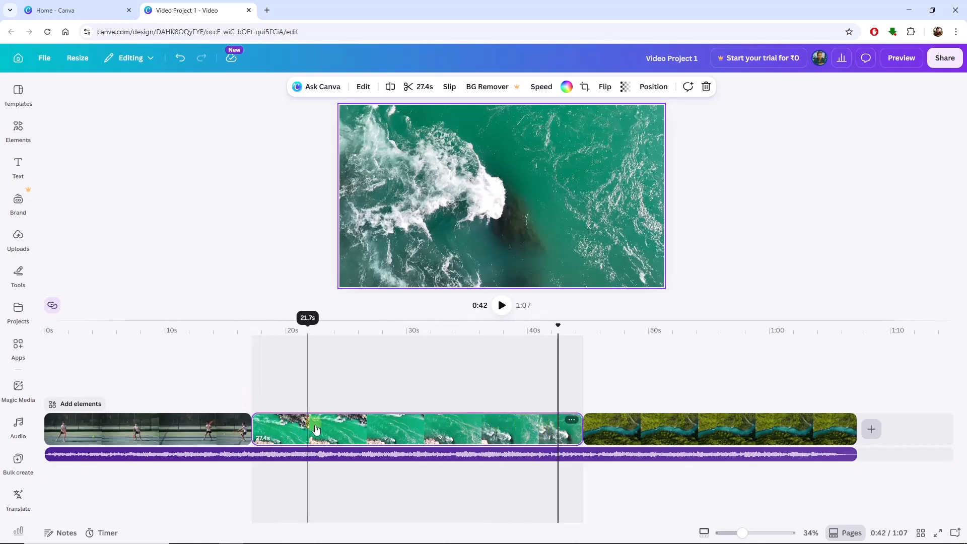
{"action": "left_click", "coordinate": [292, 430]}
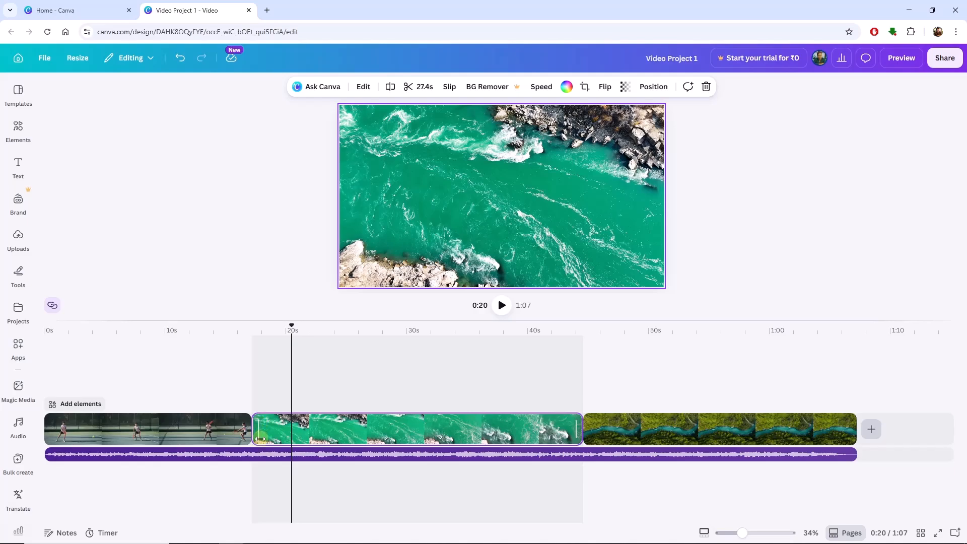
{"action": "left_click_drag", "start_coordinate": [258, 430], "coordinate": [335, 429]}
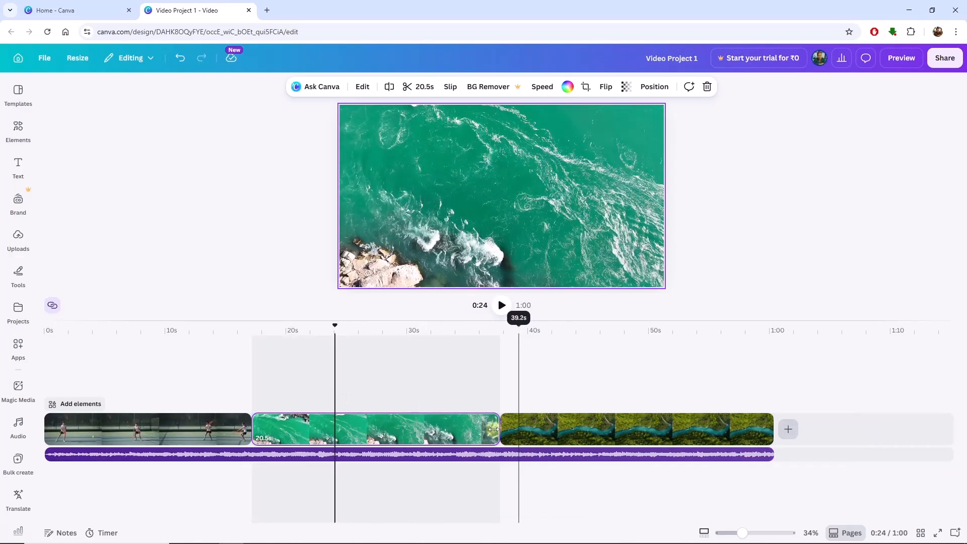
{"action": "mouse_move", "coordinate": [491, 428]}
{"action": "left_mouse_down"}
{"action": "mouse_move", "coordinate": [338, 428]}
{"action": "mouse_move", "coordinate": [479, 428]}
{"action": "left_mouse_up"}
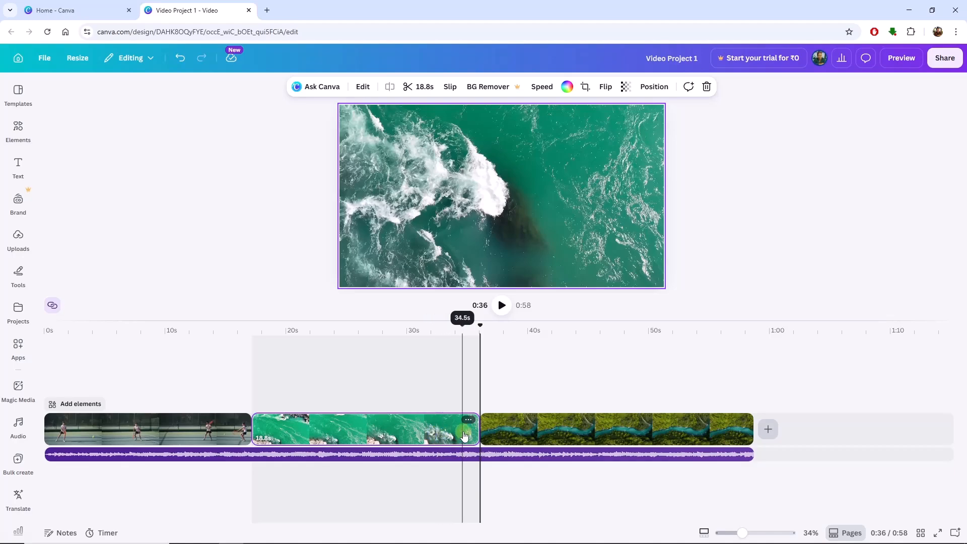
- Split the forest river clip at about 40 seconds on the timeline
{"action": "left_click", "coordinate": [453, 434]}
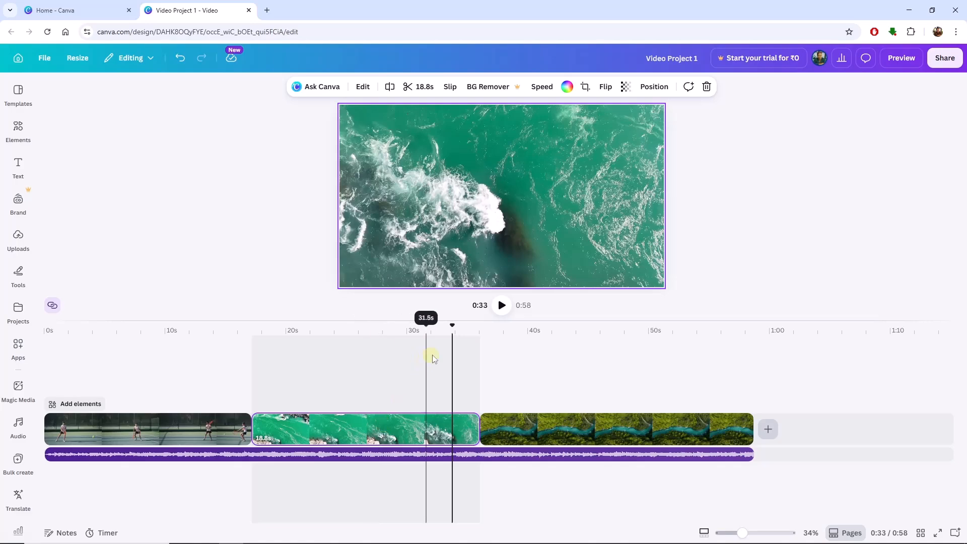
{"action": "left_click", "coordinate": [368, 332]}
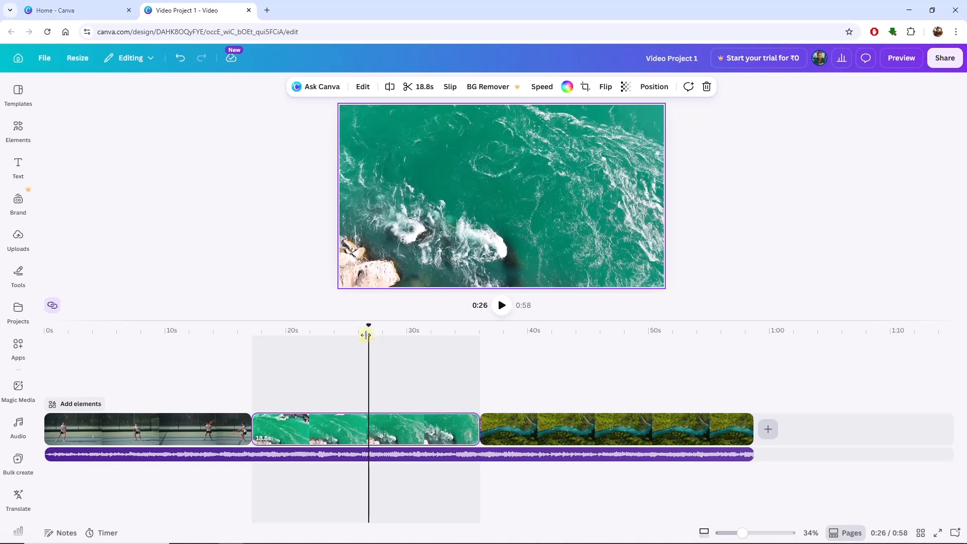
{"action": "left_click", "coordinate": [627, 431]}
{"action": "left_click", "coordinate": [536, 354]}
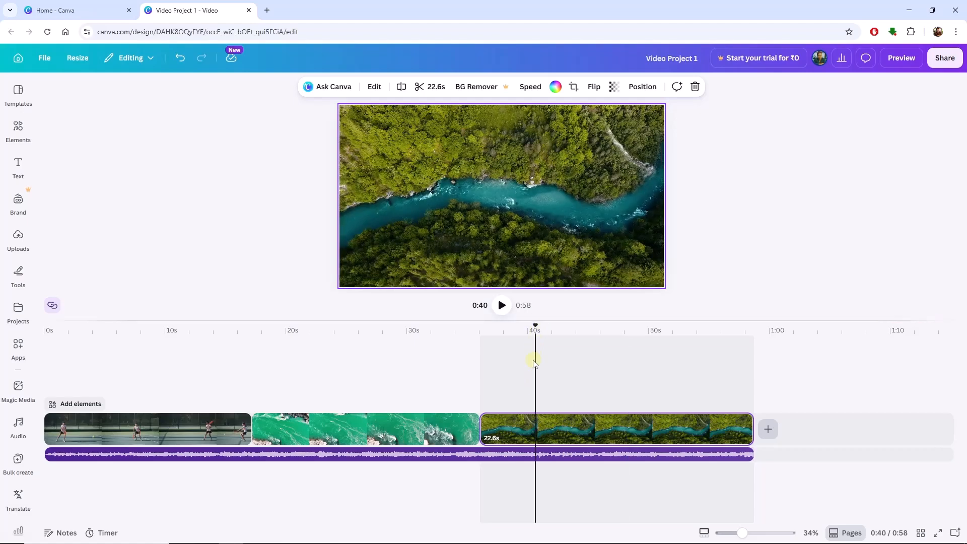
{"action": "right_click", "coordinate": [537, 424]}
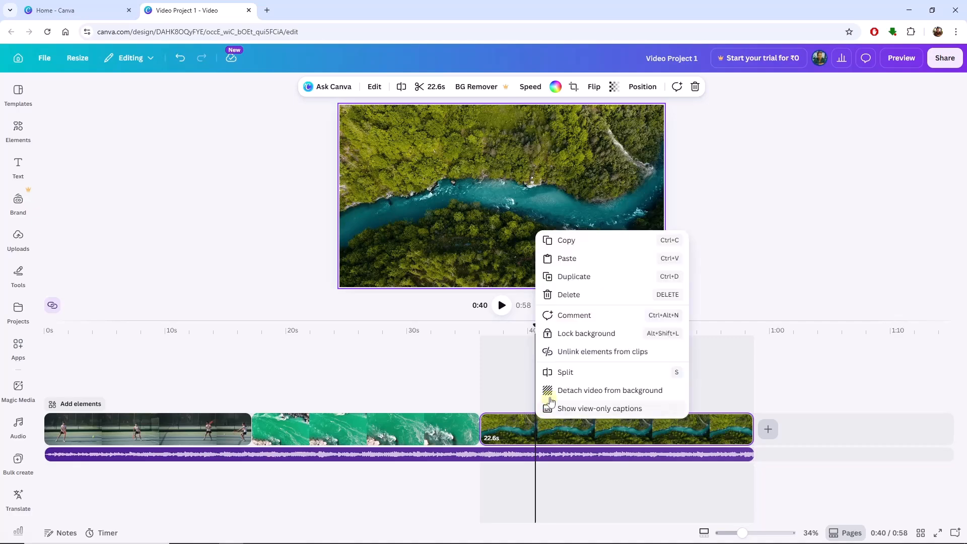
{"action": "left_click", "coordinate": [565, 373]}
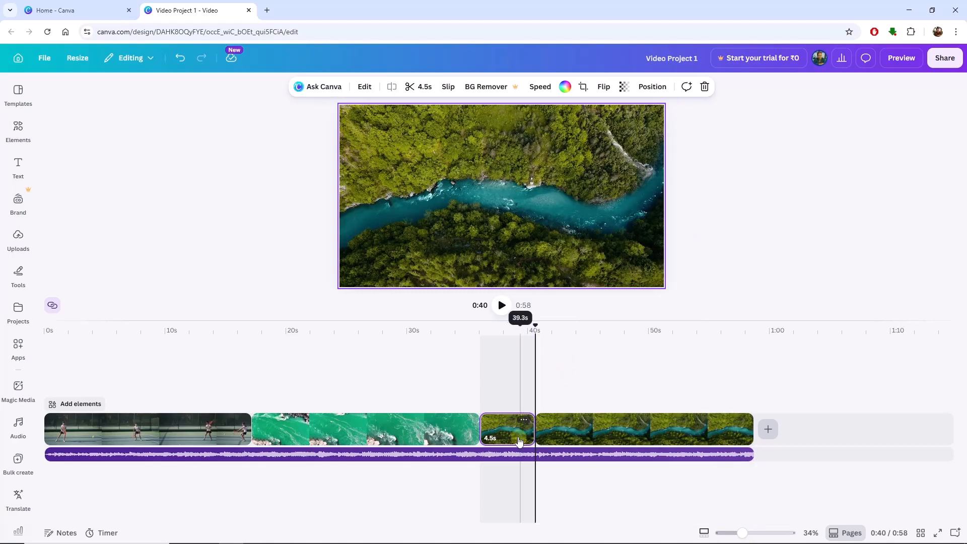
{"action": "mouse_move", "coordinate": [535, 436]}
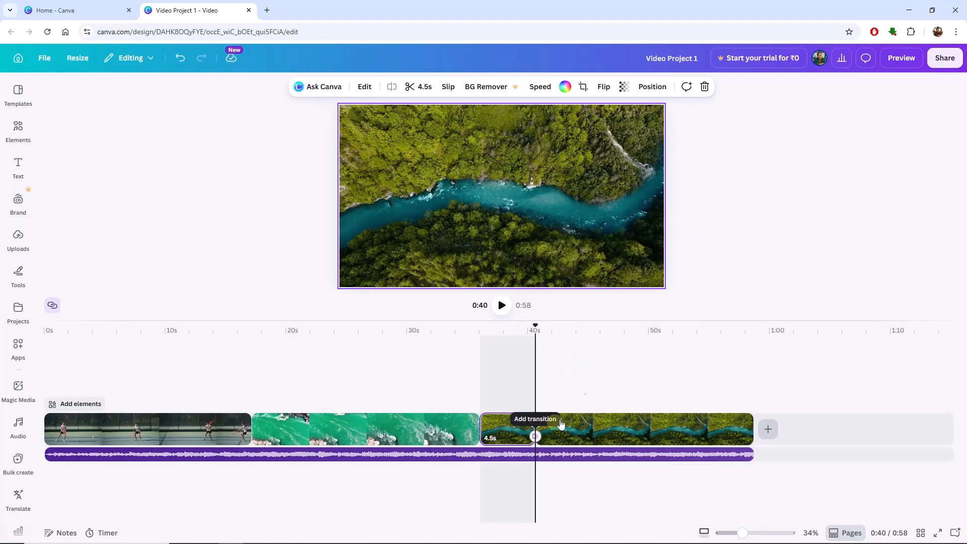
- Split the remaining forest river footage at about 45.5, 50, 53, 55 and 57 seconds
{"action": "left_click", "coordinate": [598, 348]}
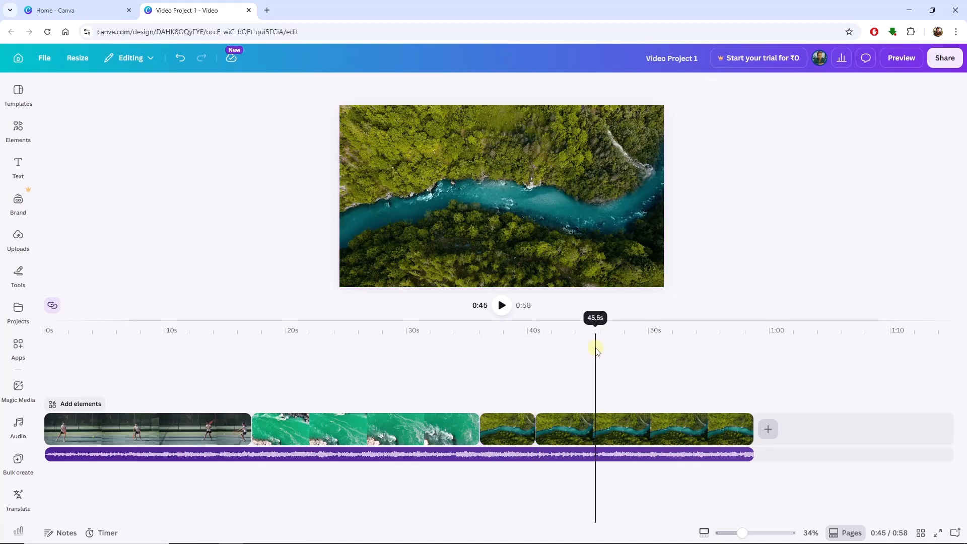
{"action": "left_click", "coordinate": [649, 353]}
{"action": "left_click", "coordinate": [689, 357]}
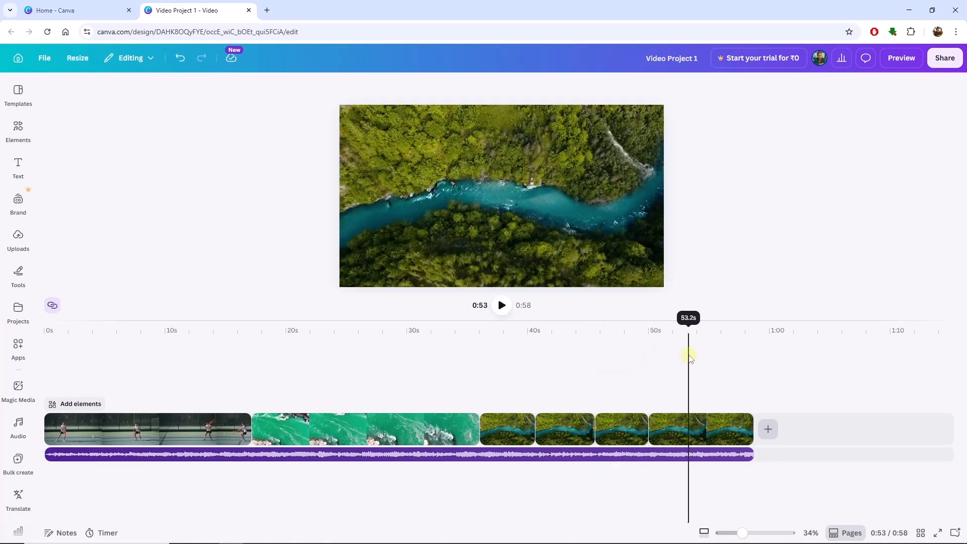
{"action": "left_click", "coordinate": [711, 346]}
{"action": "key", "text": "s"}
{"action": "left_click", "coordinate": [731, 343]}
{"action": "key", "text": "s"}
- Select each of the split forest river segments in turn to check that they are separate clips
{"action": "left_click", "coordinate": [515, 432]}
{"action": "left_click", "coordinate": [560, 432]}
{"action": "left_click", "coordinate": [625, 432]}
{"action": "left_click", "coordinate": [677, 435]}
{"action": "left_click", "coordinate": [700, 433]}
{"action": "left_click", "coordinate": [722, 434]}
{"action": "left_click", "coordinate": [741, 434]}
{"action": "left_click", "coordinate": [560, 429]}
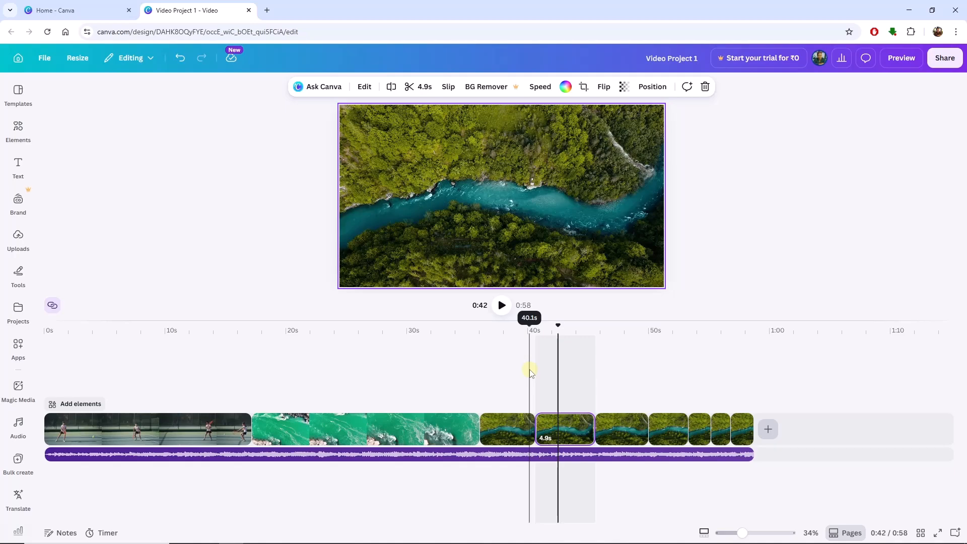
- Select the tennis clip at about 7 seconds and unlock its background
{"action": "left_click", "coordinate": [129, 373]}
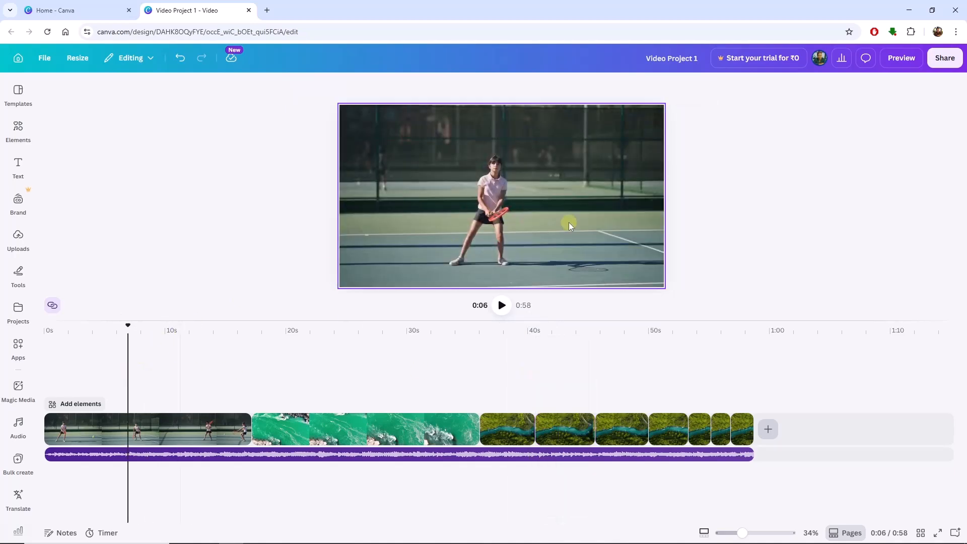
{"action": "left_click", "coordinate": [81, 349]}
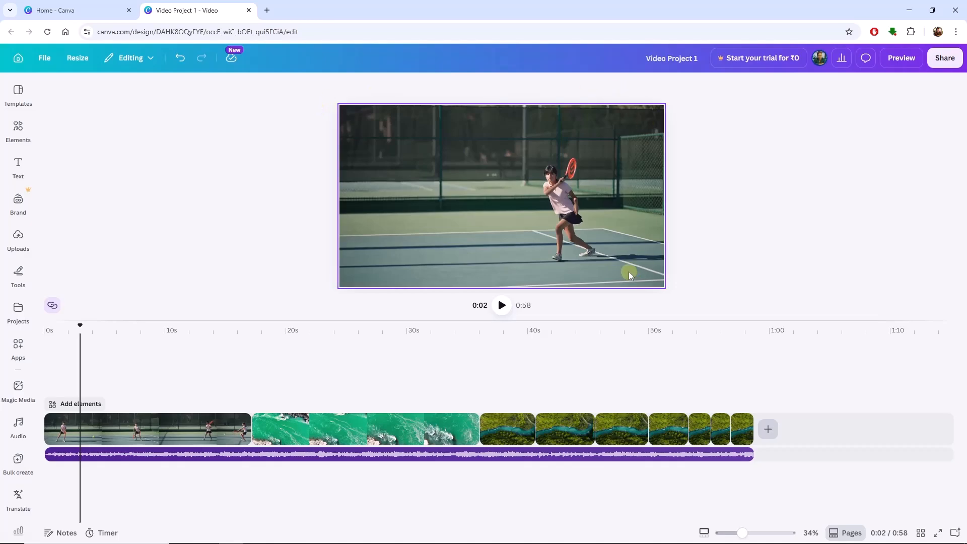
{"action": "left_click", "coordinate": [139, 423]}
{"action": "left_click", "coordinate": [436, 219]}
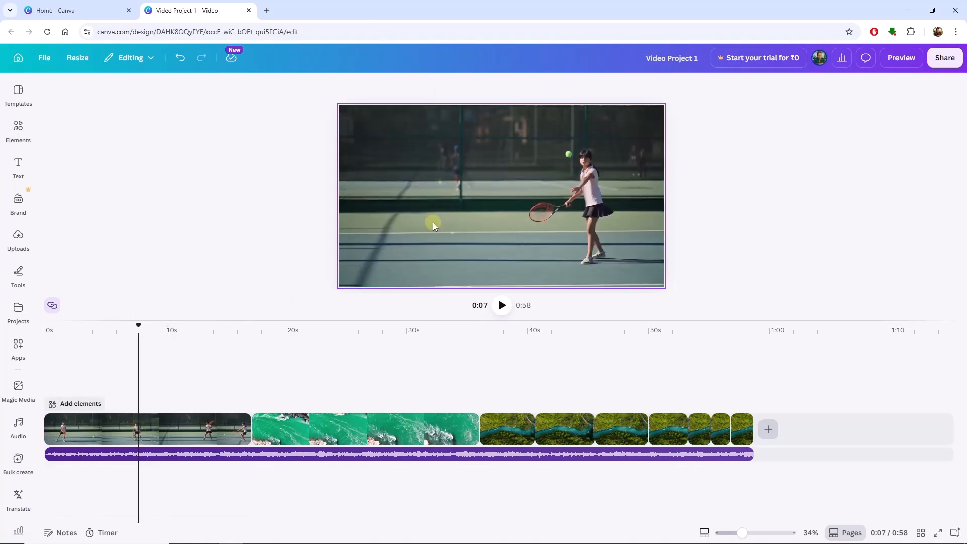
{"action": "left_click", "coordinate": [440, 201]}
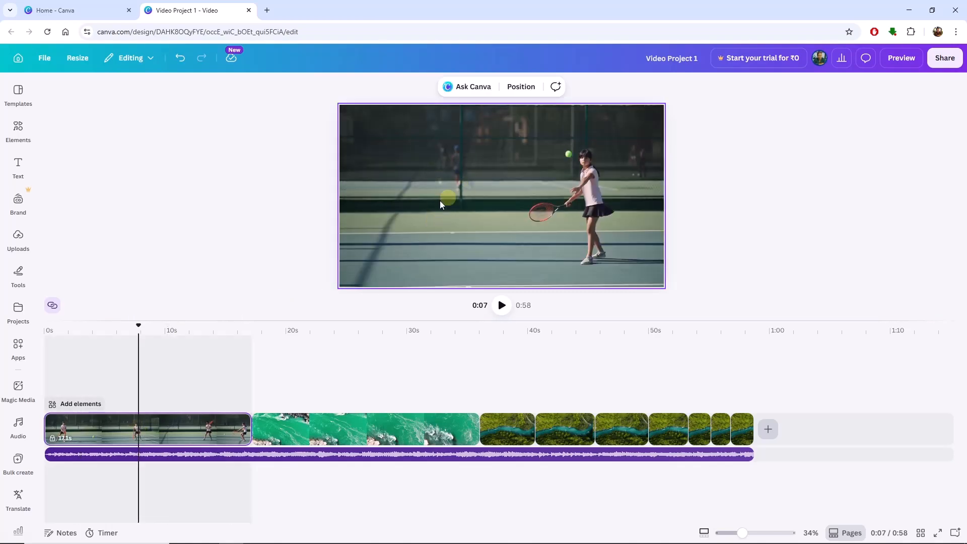
{"action": "right_click", "coordinate": [399, 176]}
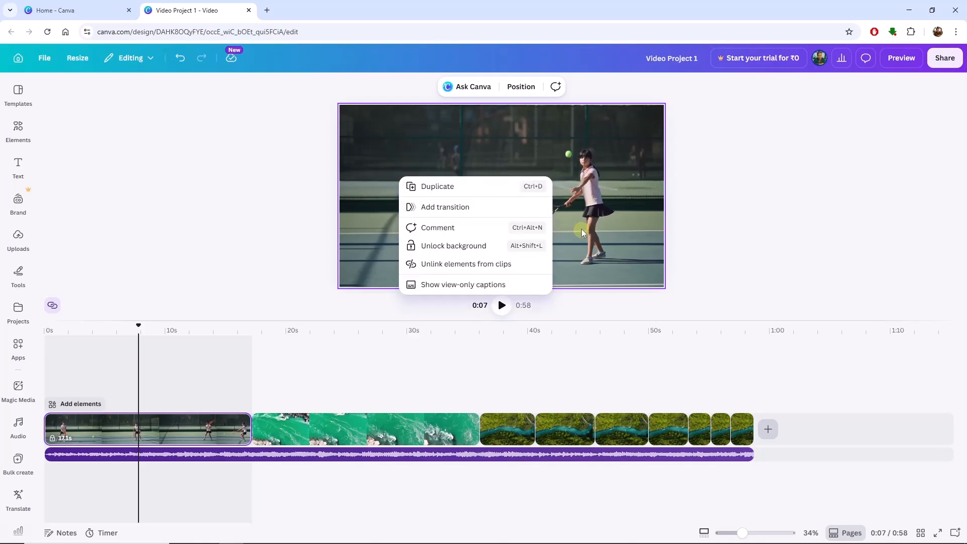
{"action": "right_click", "coordinate": [398, 116]}
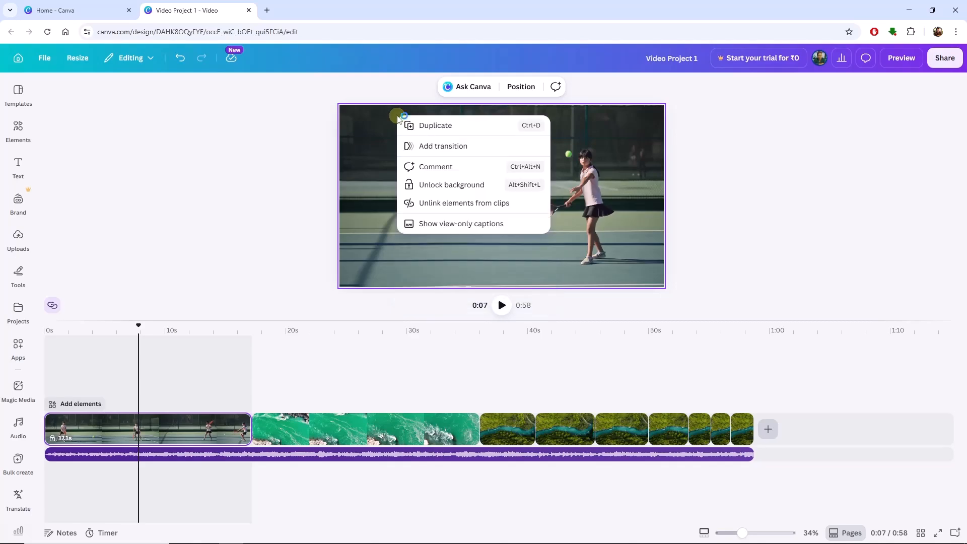
{"action": "left_click", "coordinate": [435, 190]}
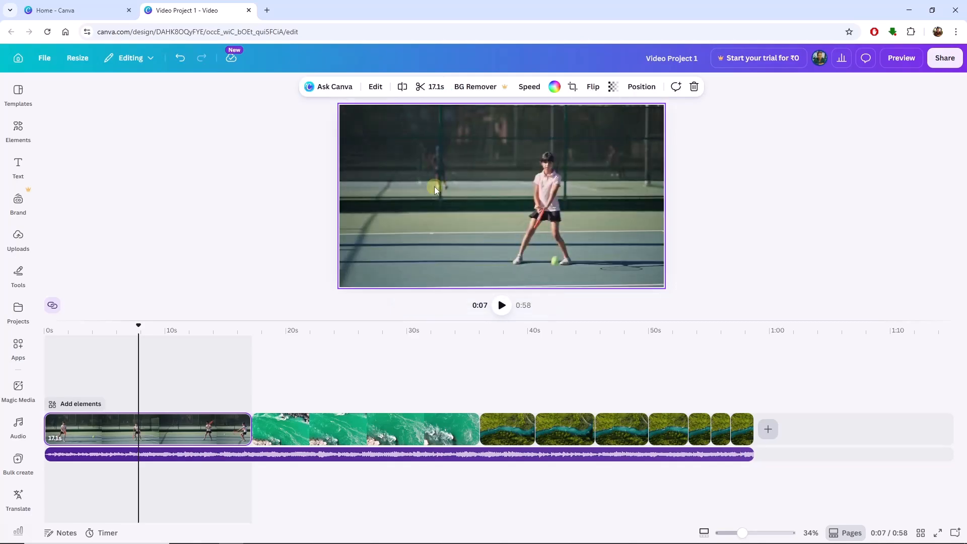
- Detach the tennis video from the background and move the playhead to about 12 seconds
{"action": "right_click", "coordinate": [409, 216]}
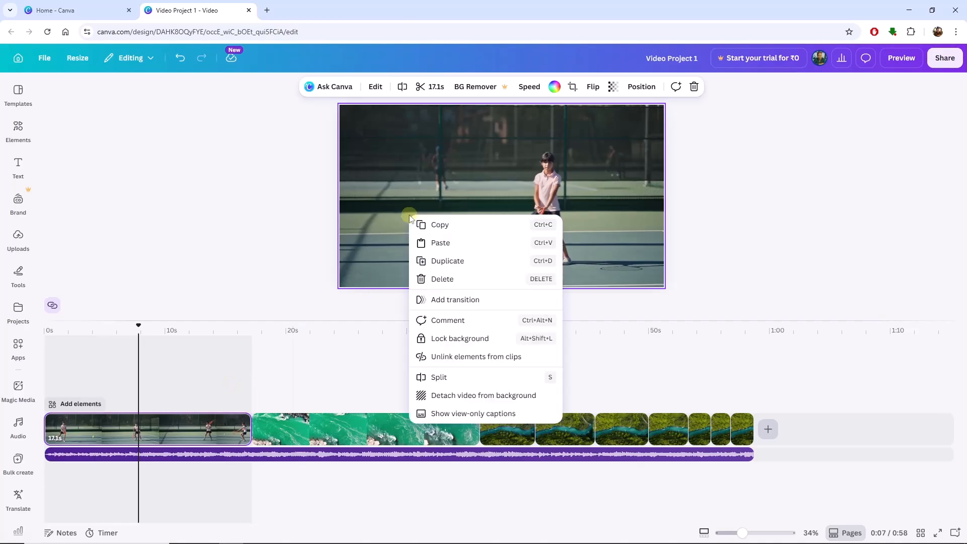
{"action": "left_click", "coordinate": [455, 400]}
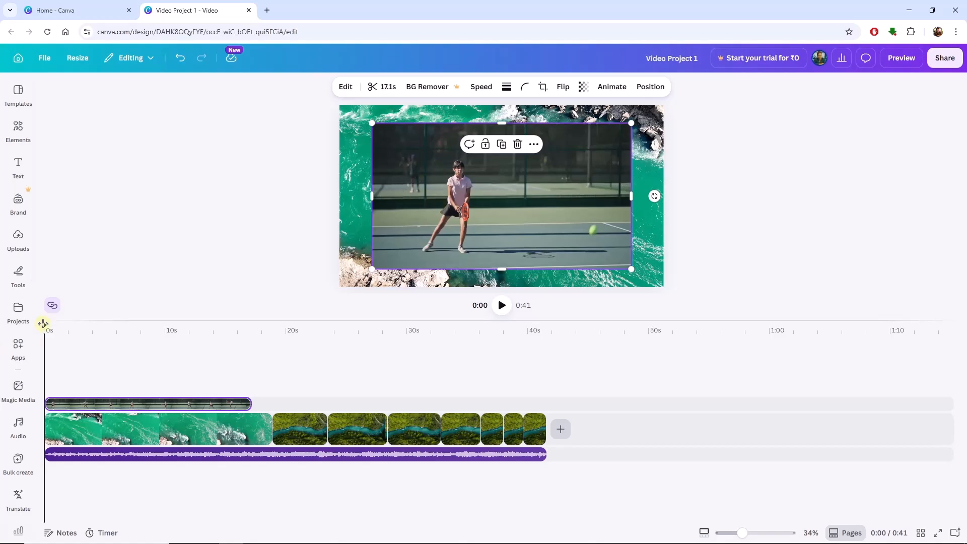
{"action": "left_click_drag", "start_coordinate": [43, 323], "coordinate": [196, 366]}
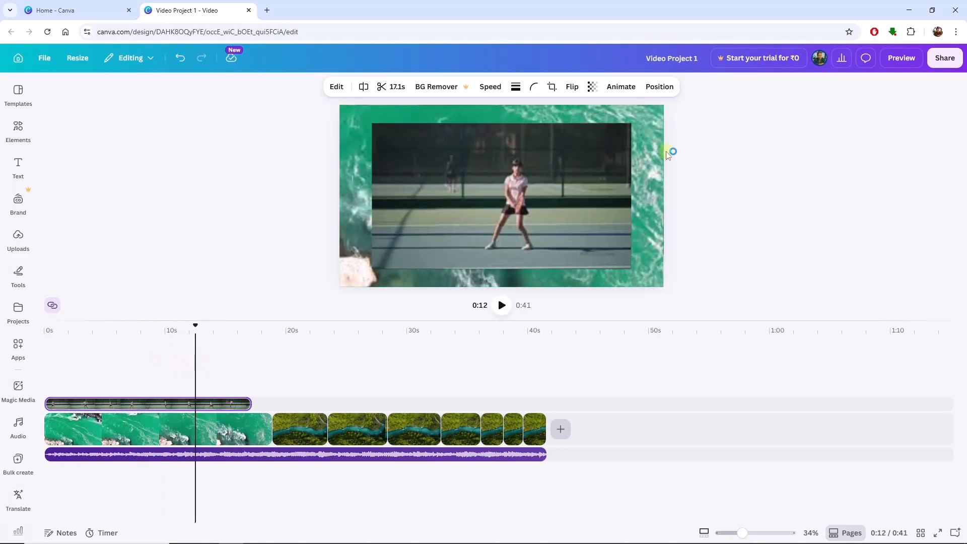
- Start cropping the tennis overlay with the Original aspect ratio and tighten the crop frame around the player from two opposite corners
{"action": "left_click", "coordinate": [541, 194]}
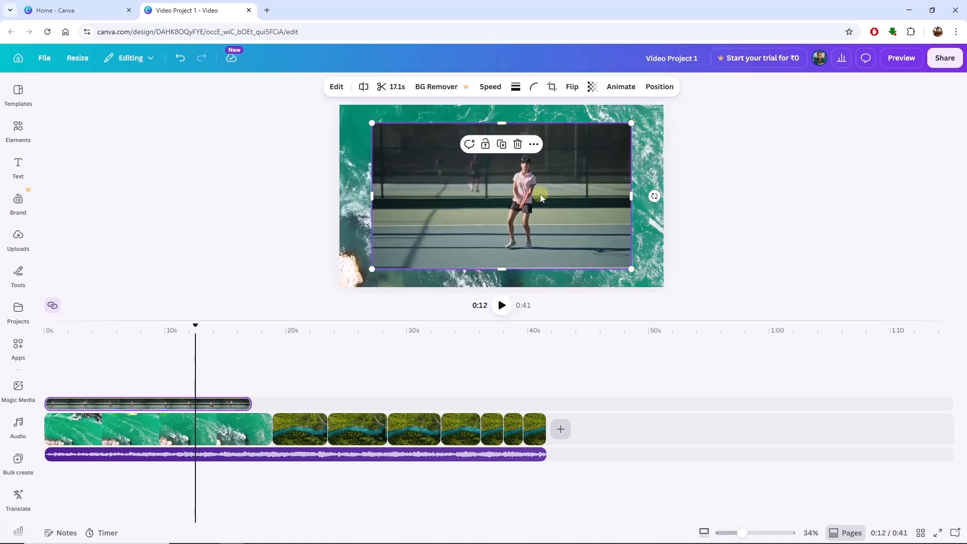
{"action": "left_click", "coordinate": [554, 88]}
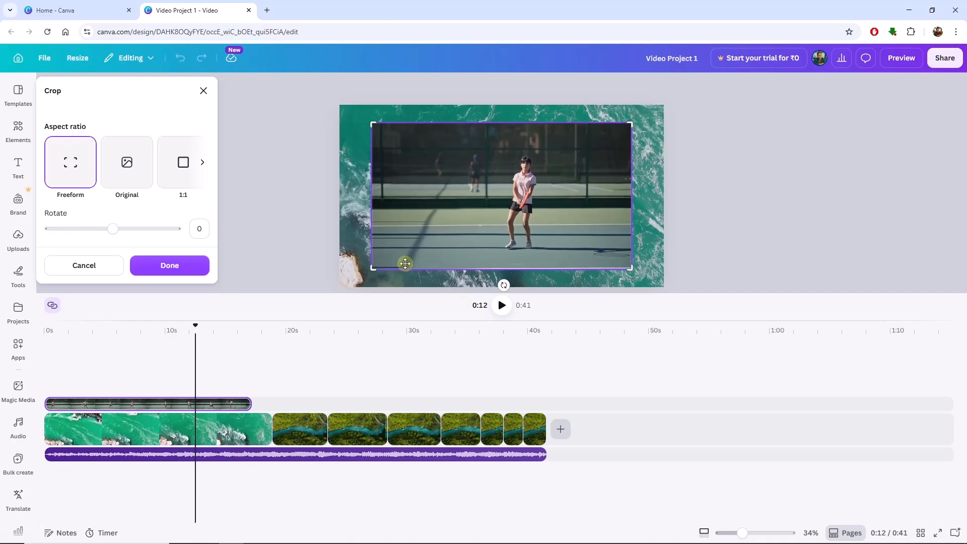
{"action": "mouse_move", "coordinate": [372, 269]}
{"action": "left_mouse_down"}
{"action": "mouse_move", "coordinate": [391, 225]}
{"action": "mouse_move", "coordinate": [422, 261]}
{"action": "mouse_move", "coordinate": [364, 268]}
{"action": "left_mouse_up"}
{"action": "left_click", "coordinate": [132, 171]}
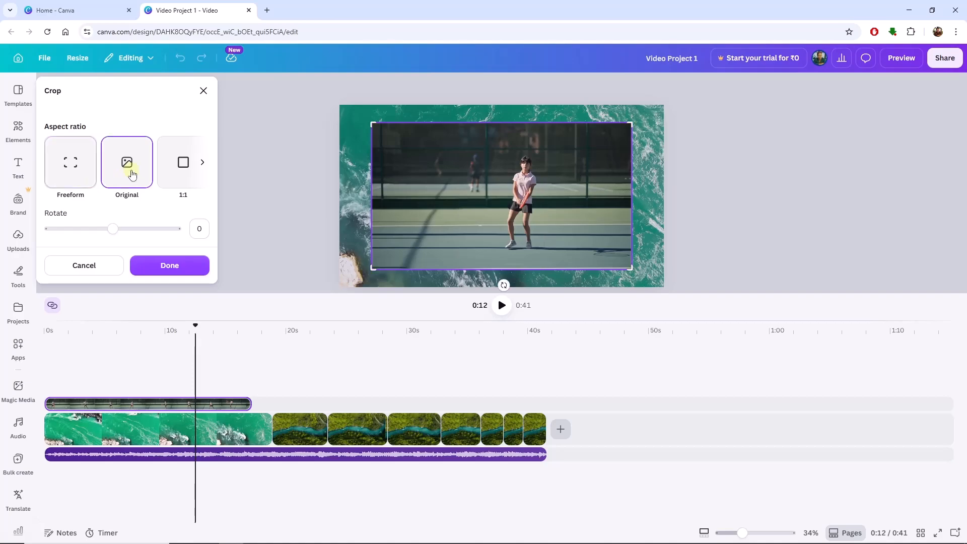
{"action": "left_click_drag", "start_coordinate": [371, 268], "coordinate": [416, 246]}
{"action": "left_click_drag", "start_coordinate": [631, 123], "coordinate": [608, 137]}
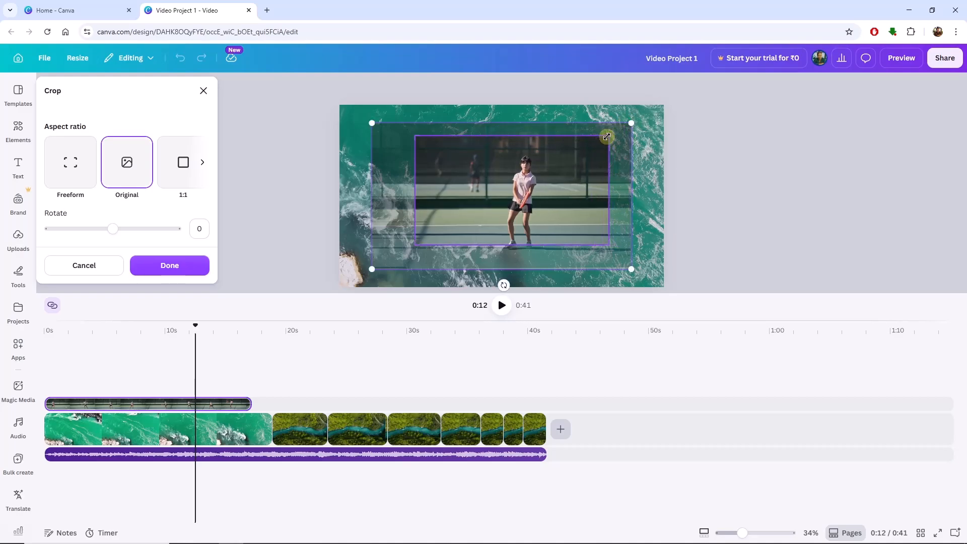
- Try the 1:1, 16:9, 9:16, 5:4 and 4:5 crop ratios on the tennis overlay, repositioning the footage in the 1:1 frame
{"action": "left_click", "coordinate": [208, 161]}
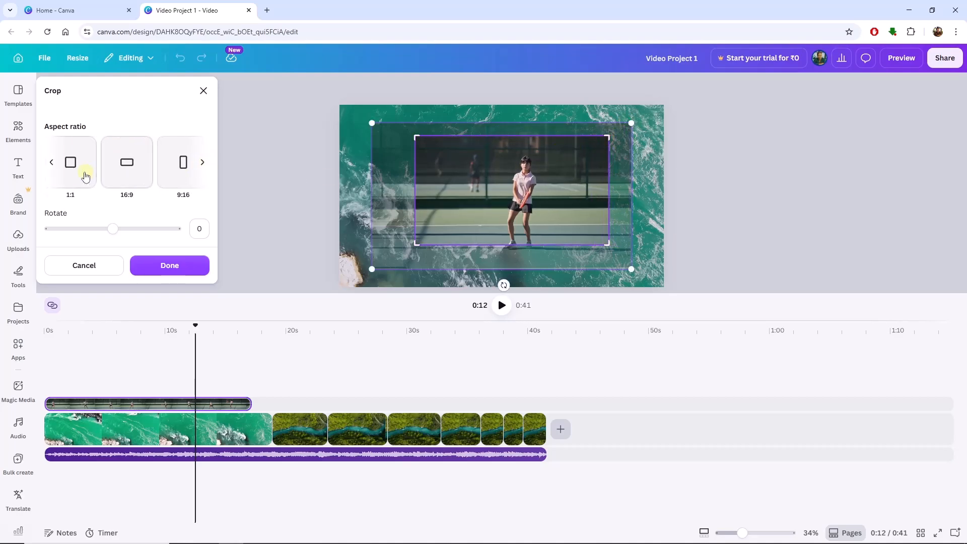
{"action": "left_click", "coordinate": [83, 174]}
{"action": "left_click_drag", "start_coordinate": [489, 206], "coordinate": [524, 191]}
{"action": "left_click", "coordinate": [127, 161]}
{"action": "left_click", "coordinate": [189, 163]}
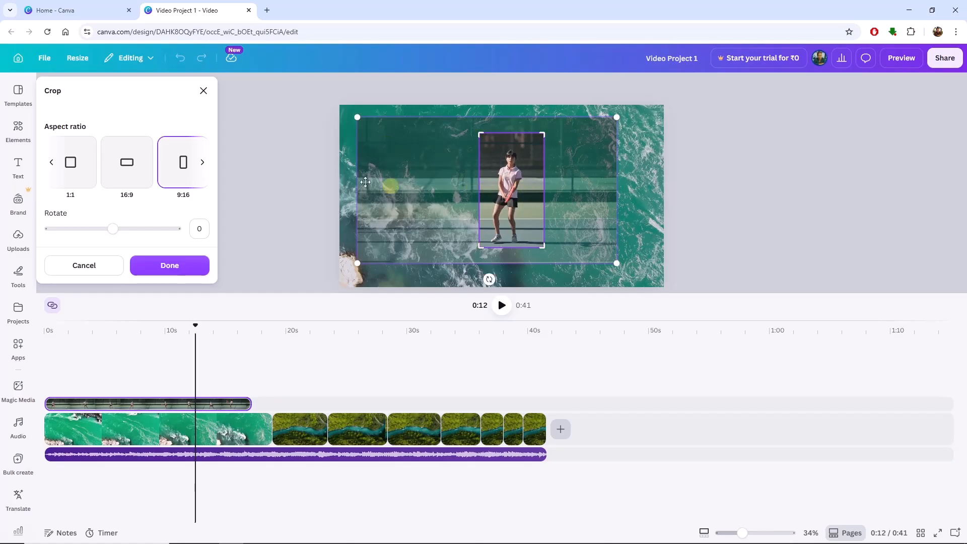
{"action": "left_click", "coordinate": [201, 161]}
{"action": "left_click", "coordinate": [139, 168]}
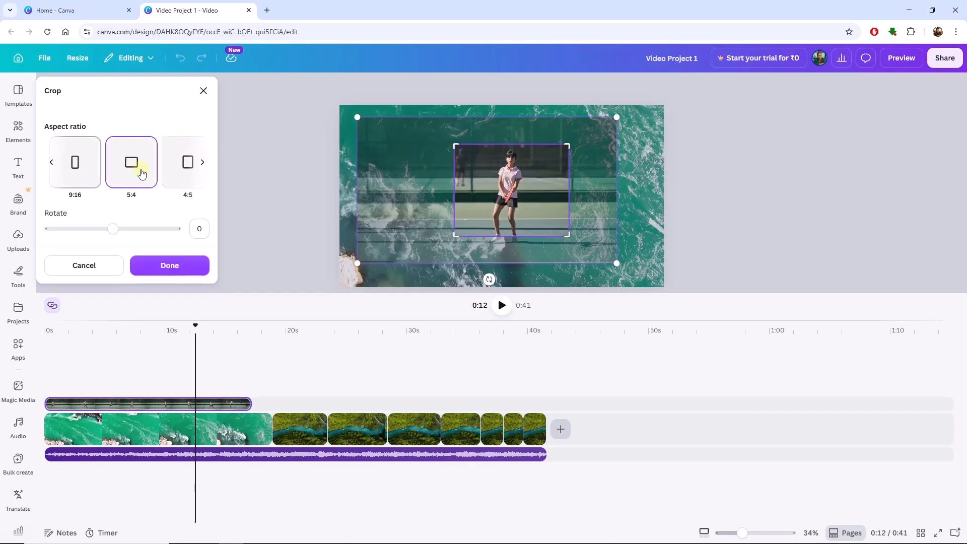
{"action": "left_click", "coordinate": [181, 166]}
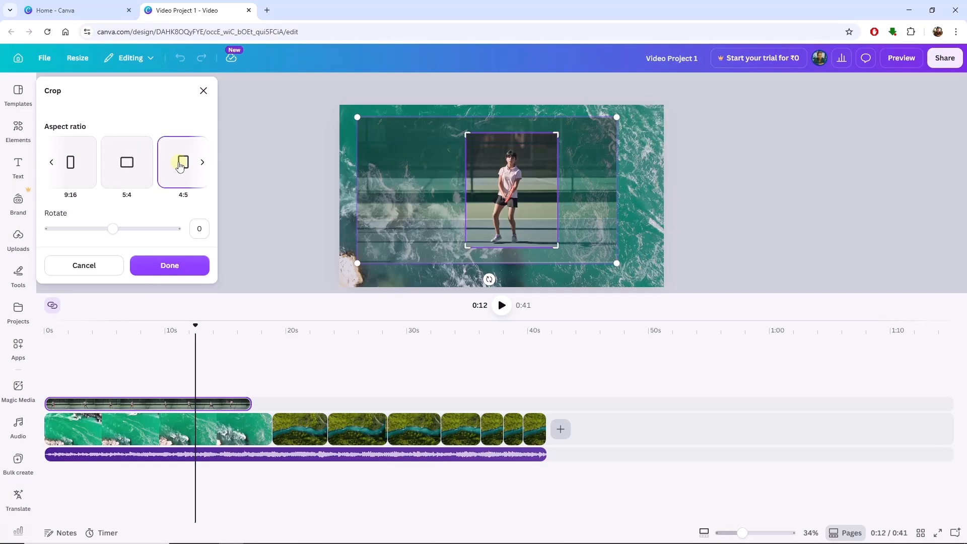
- Try the remaining crop ratios on the tennis overlay, including 3:4, 2:3 and 3:2
{"action": "left_click", "coordinate": [202, 163]}
{"action": "left_click", "coordinate": [140, 167]}
{"action": "left_click", "coordinate": [186, 168]}
{"action": "left_click", "coordinate": [202, 162]}
{"action": "left_click", "coordinate": [203, 167]}
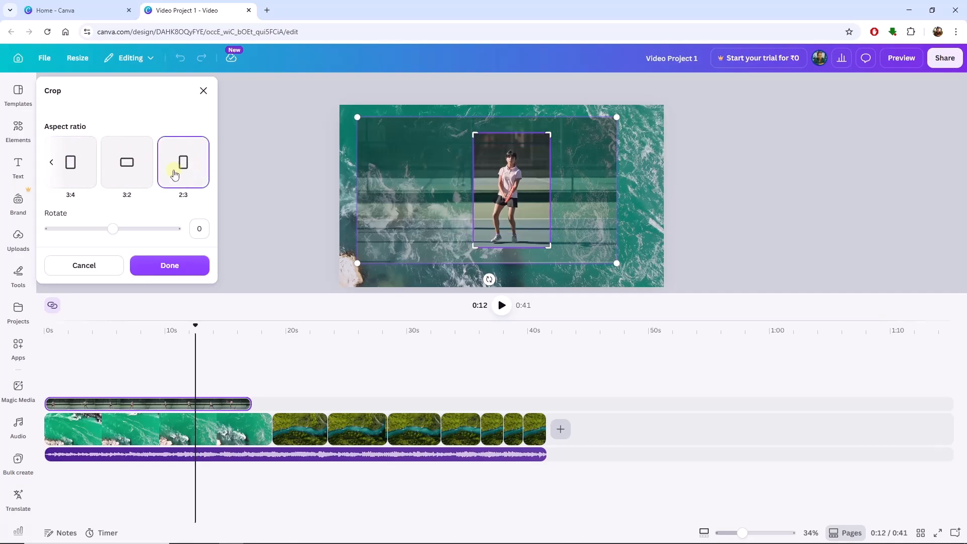
{"action": "left_click", "coordinate": [135, 170]}
- Crop the tennis overlay to 16:9 with the player's head inside the frame, and move the playhead to about 7 seconds
{"action": "left_click", "coordinate": [52, 165]}
{"action": "left_click", "coordinate": [53, 165]}
{"action": "left_click", "coordinate": [201, 163]}
{"action": "left_click", "coordinate": [201, 162]}
{"action": "left_click", "coordinate": [119, 175]}
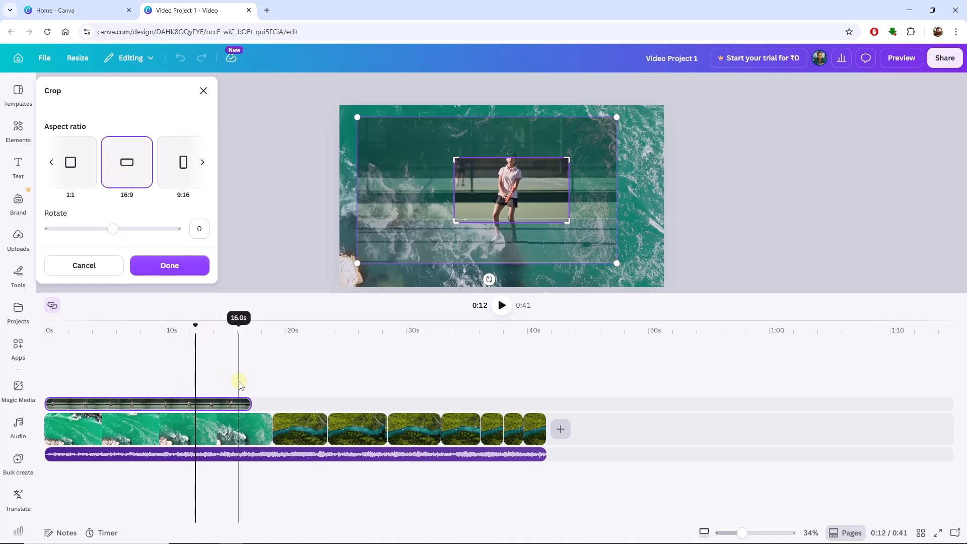
{"action": "left_click_drag", "start_coordinate": [536, 193], "coordinate": [533, 207]}
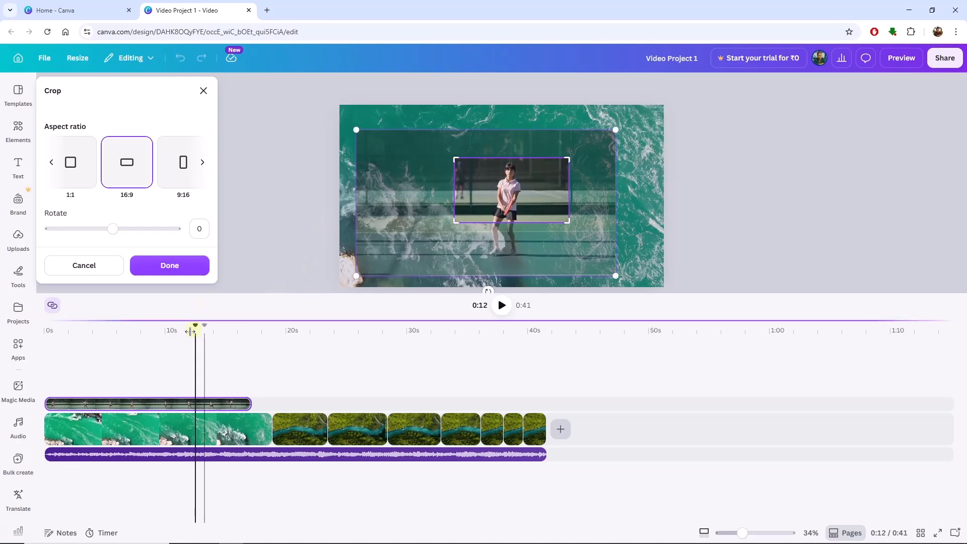
{"action": "left_click_drag", "start_coordinate": [195, 325], "coordinate": [130, 326]}
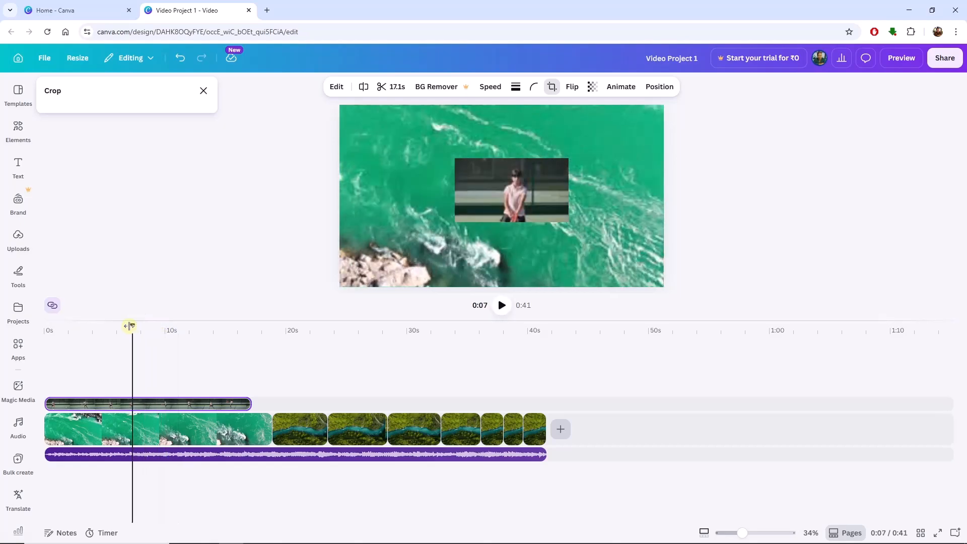
{"action": "left_click", "coordinate": [517, 204]}
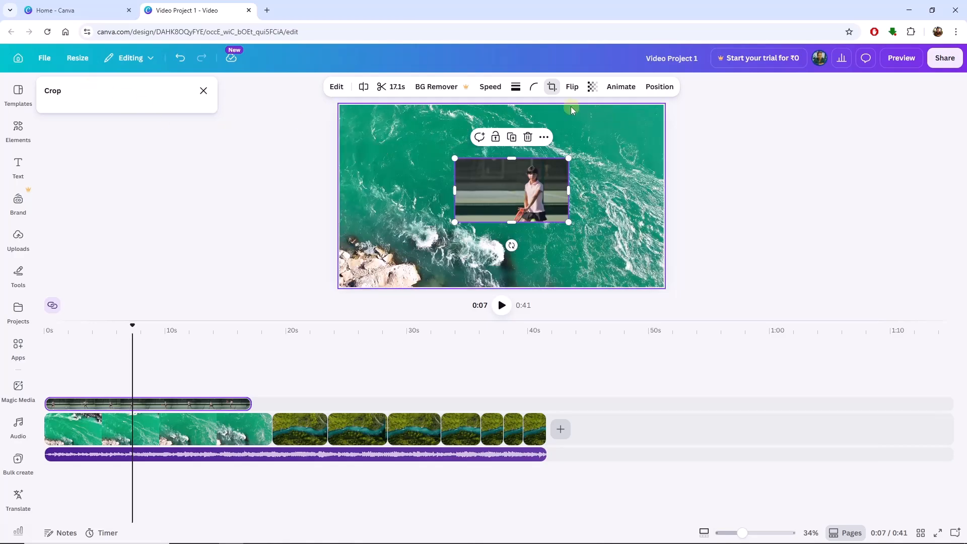
{"action": "left_click", "coordinate": [553, 87]}
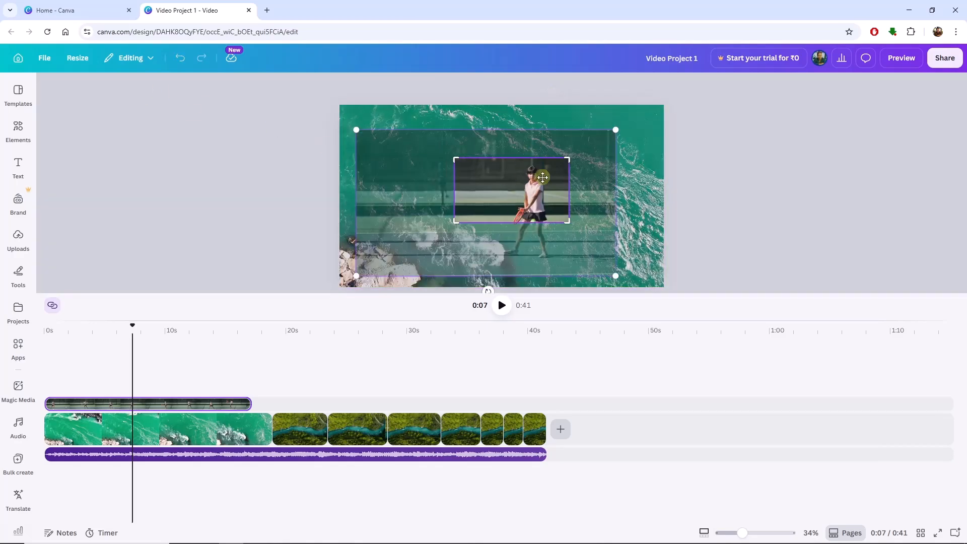
{"action": "left_click", "coordinate": [710, 192]}
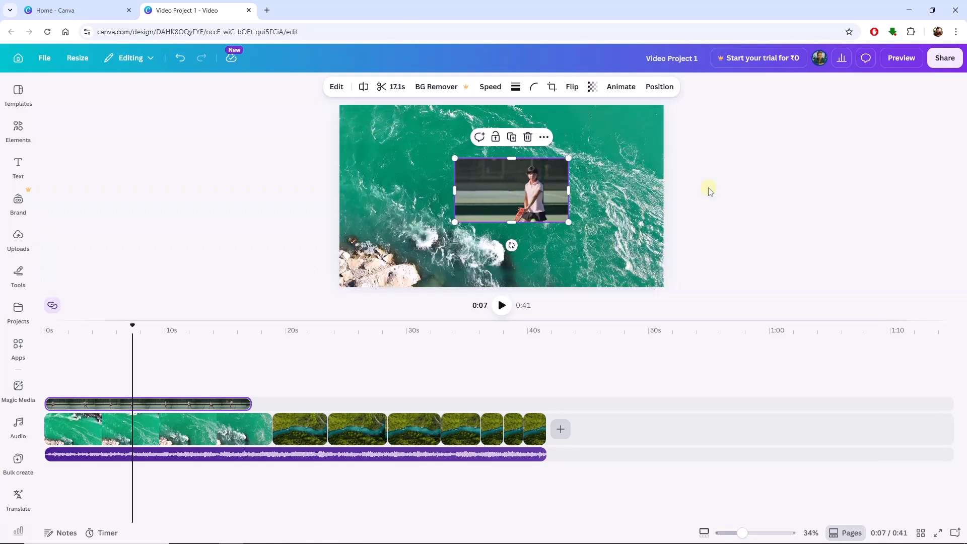
- Reopen the tennis overlay's crop, rotate the footage to -40.8 degrees, and reset the rotation to 0
{"action": "left_click", "coordinate": [553, 87]}
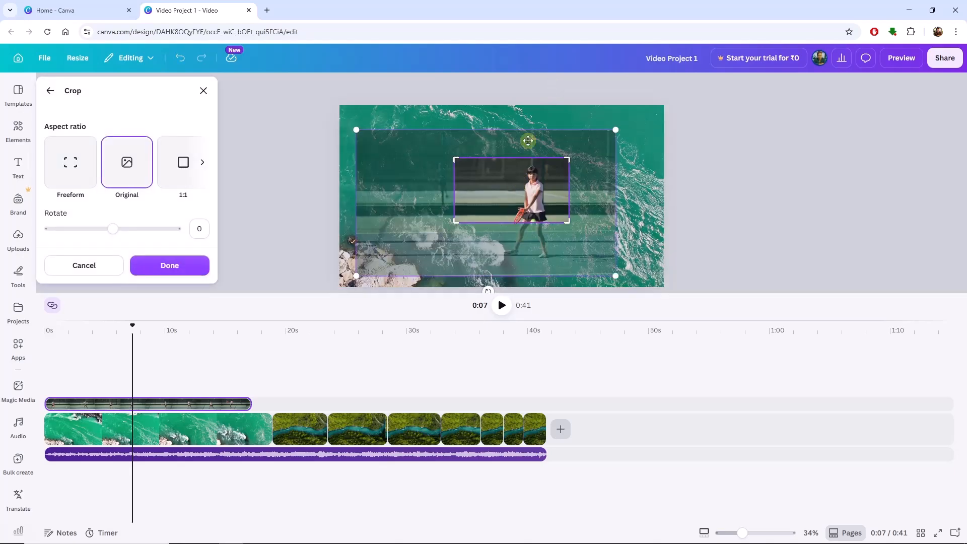
{"action": "mouse_move", "coordinate": [113, 235]}
{"action": "left_mouse_down"}
{"action": "mouse_move", "coordinate": [128, 230]}
{"action": "mouse_move", "coordinate": [98, 230]}
{"action": "left_mouse_up"}
{"action": "left_click", "coordinate": [100, 231]}
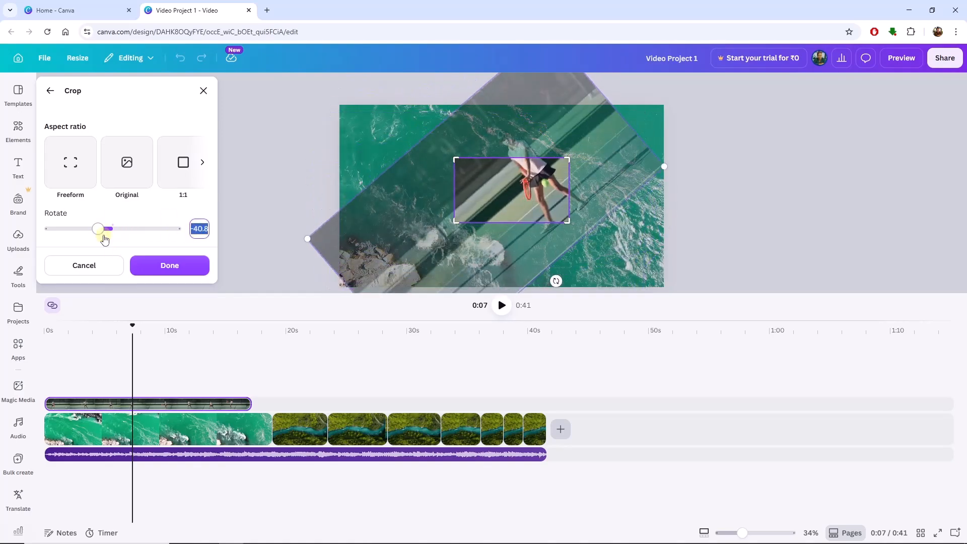
{"action": "type", "text": "0"}
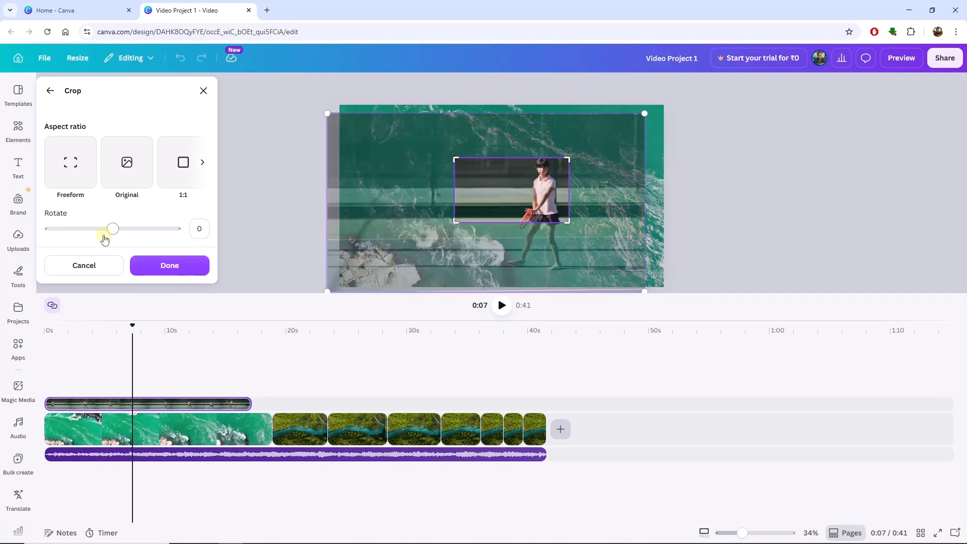
- Set the tennis overlay's crop to 16:9, enlarge the frame to include the player's full body, reposition the footage and apply the crop
{"action": "left_click", "coordinate": [202, 161]}
{"action": "left_click", "coordinate": [125, 175]}
{"action": "left_click_drag", "start_coordinate": [567, 221], "coordinate": [639, 261]}
{"action": "mouse_move", "coordinate": [575, 230]}
{"action": "left_mouse_down"}
{"action": "mouse_move", "coordinate": [569, 221]}
{"action": "mouse_move", "coordinate": [571, 237]}
{"action": "left_mouse_up"}
{"action": "left_click_drag", "start_coordinate": [454, 157], "coordinate": [433, 148]}
{"action": "left_click_drag", "start_coordinate": [569, 224], "coordinate": [574, 204]}
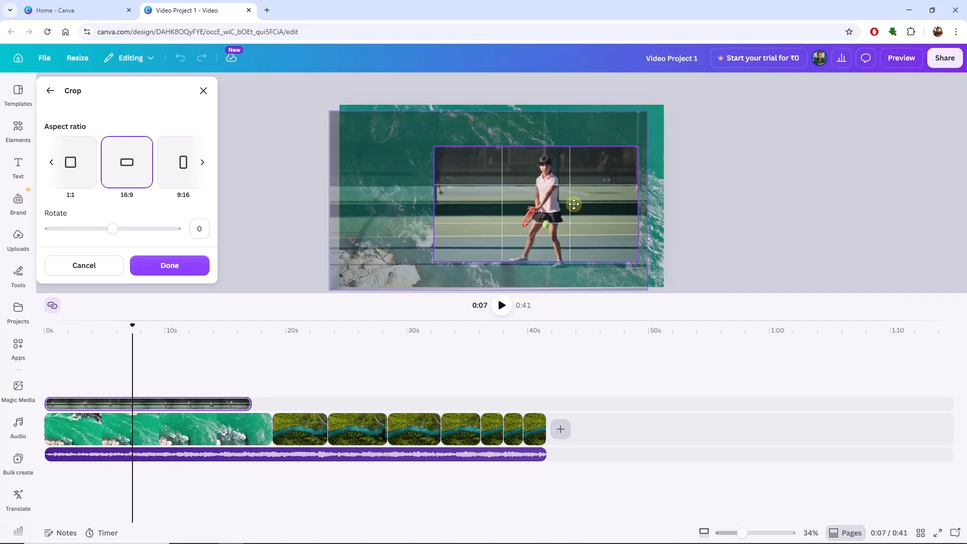
{"action": "left_click_drag", "start_coordinate": [575, 204], "coordinate": [574, 200]}
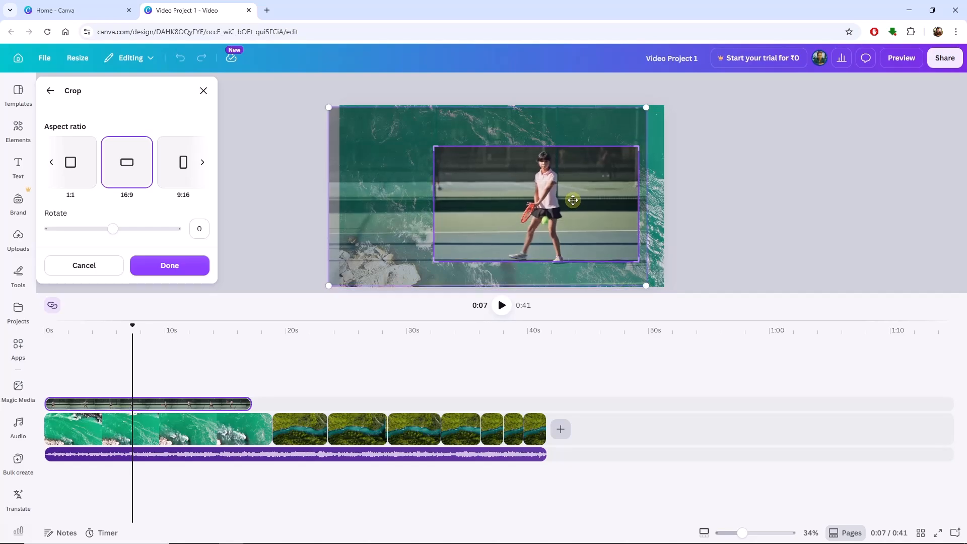
{"action": "left_click", "coordinate": [170, 265]}
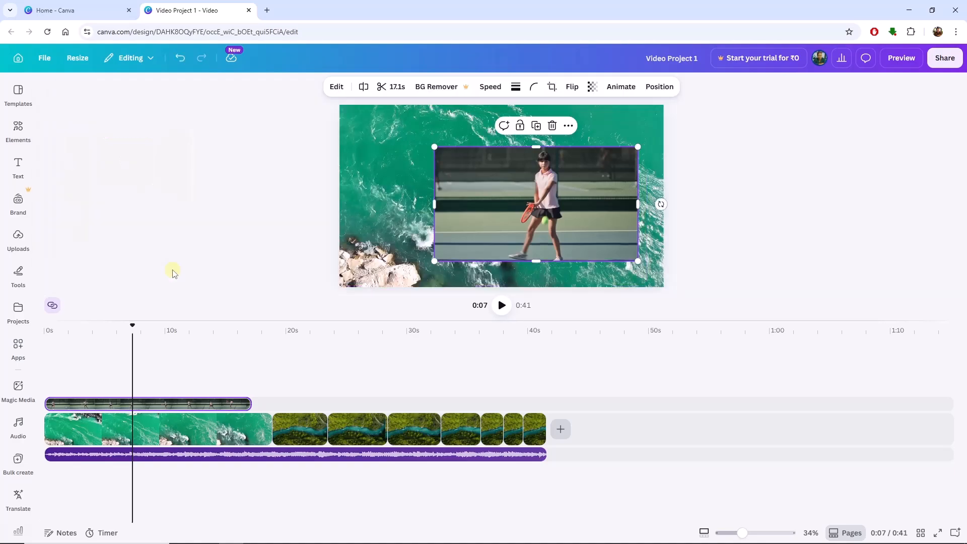
- Set the cropped tennis video as the background and play it from near the start to check the new framing
{"action": "right_click", "coordinate": [471, 190]}
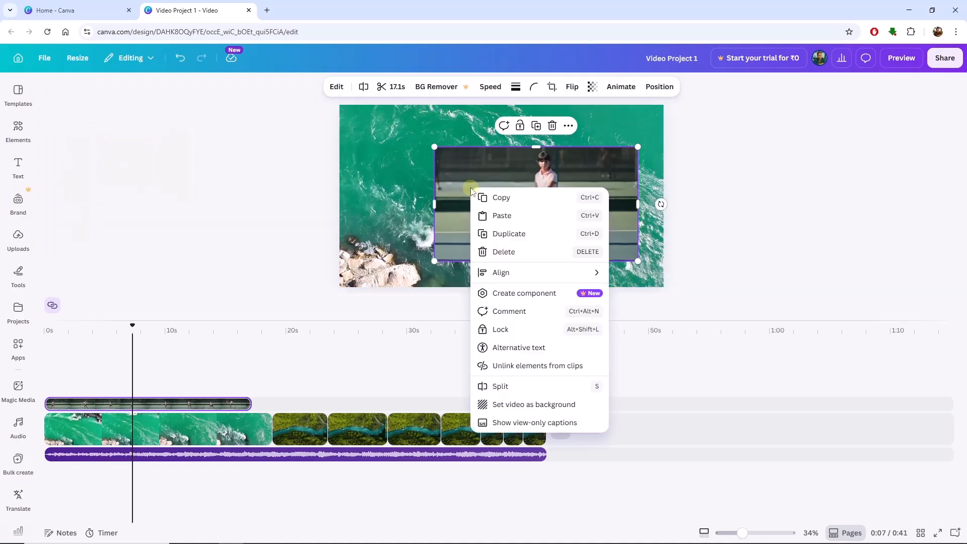
{"action": "left_click", "coordinate": [517, 405]}
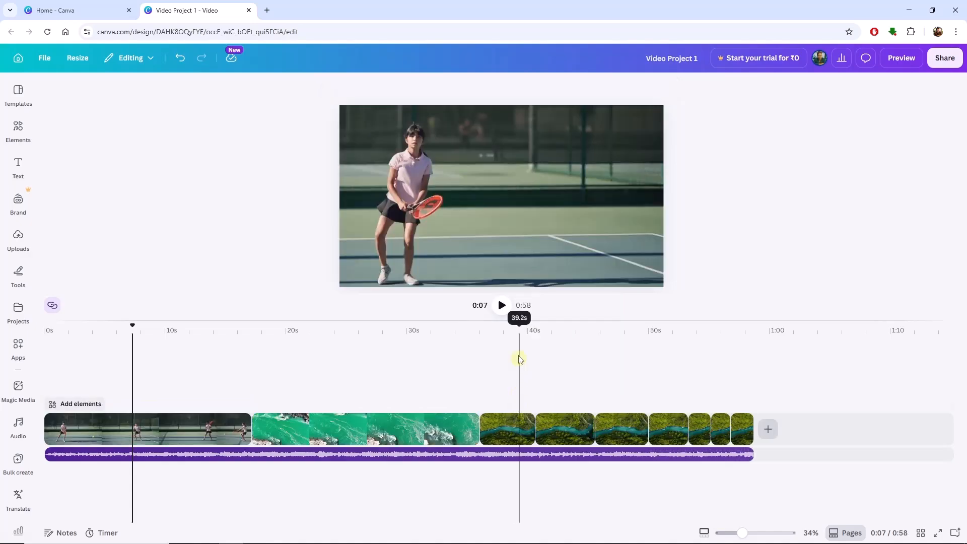
{"action": "left_click_drag", "start_coordinate": [126, 330], "coordinate": [73, 324]}
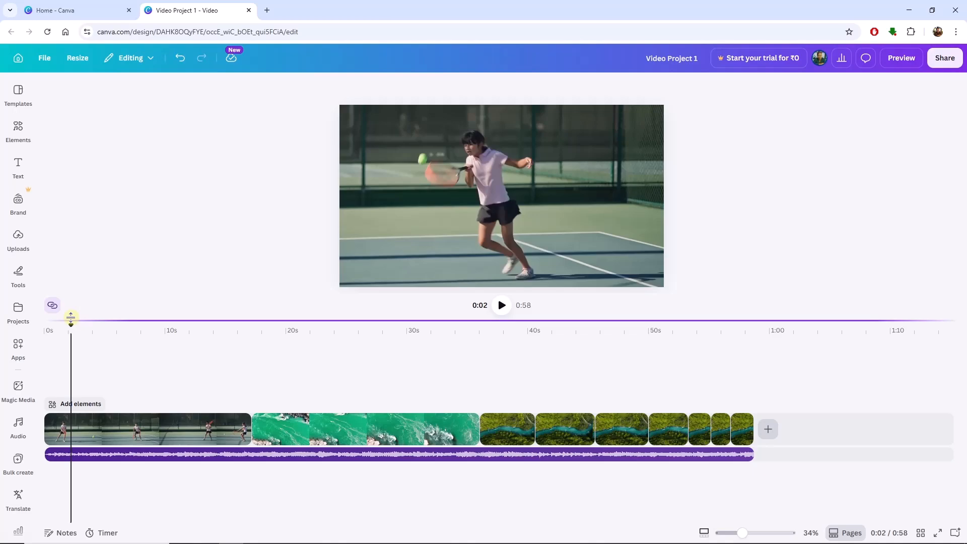
{"action": "left_click_drag", "start_coordinate": [71, 329], "coordinate": [54, 328]}
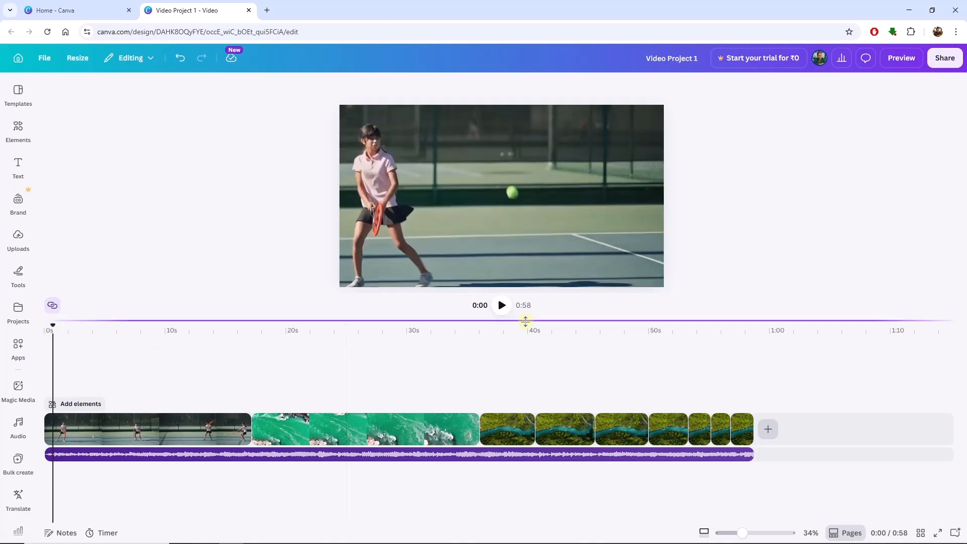
{"action": "left_click", "coordinate": [503, 306]}
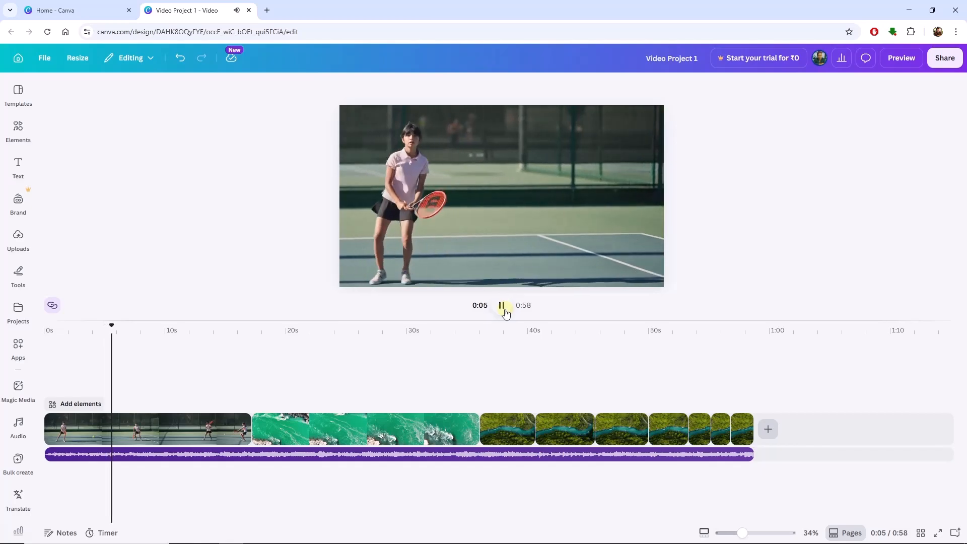
{"action": "left_click", "coordinate": [505, 310]}
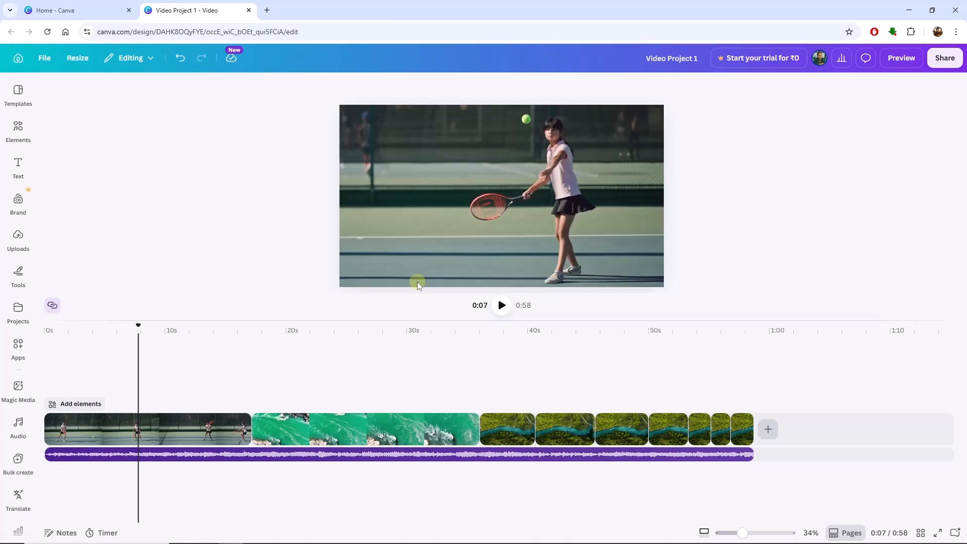
- Review the green river clip and several forest river segments by selecting each, and return to the tennis clip at about 7 seconds
{"action": "left_click", "coordinate": [304, 430]}
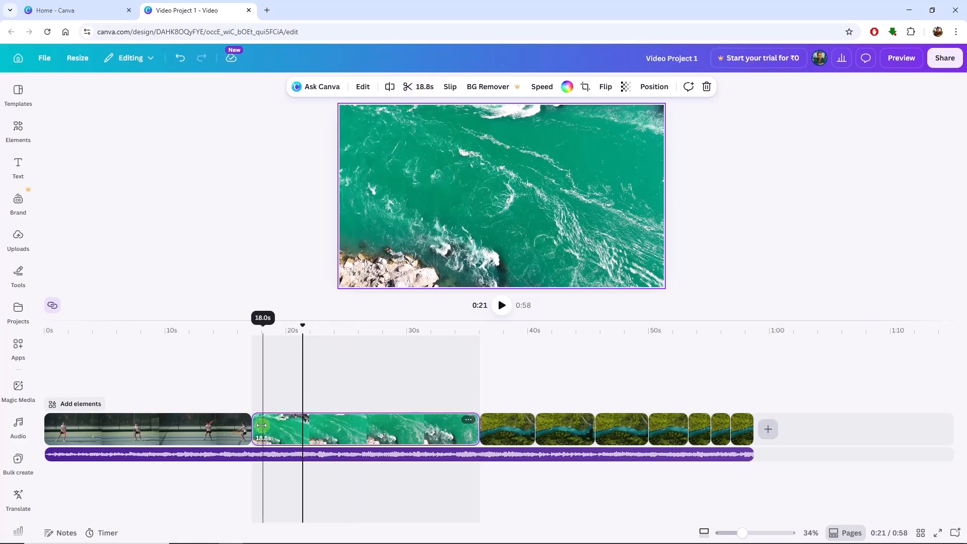
{"action": "left_click", "coordinate": [520, 433]}
{"action": "left_click", "coordinate": [576, 434]}
{"action": "left_click", "coordinate": [610, 436]}
{"action": "left_click", "coordinate": [667, 435]}
{"action": "left_click", "coordinate": [701, 435]}
{"action": "left_click", "coordinate": [134, 328]}
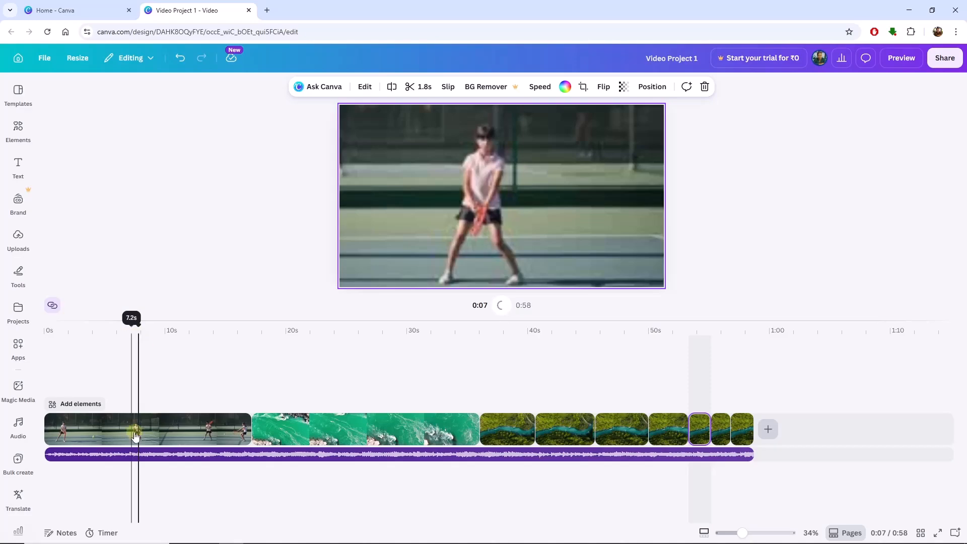
{"action": "left_click", "coordinate": [134, 433]}
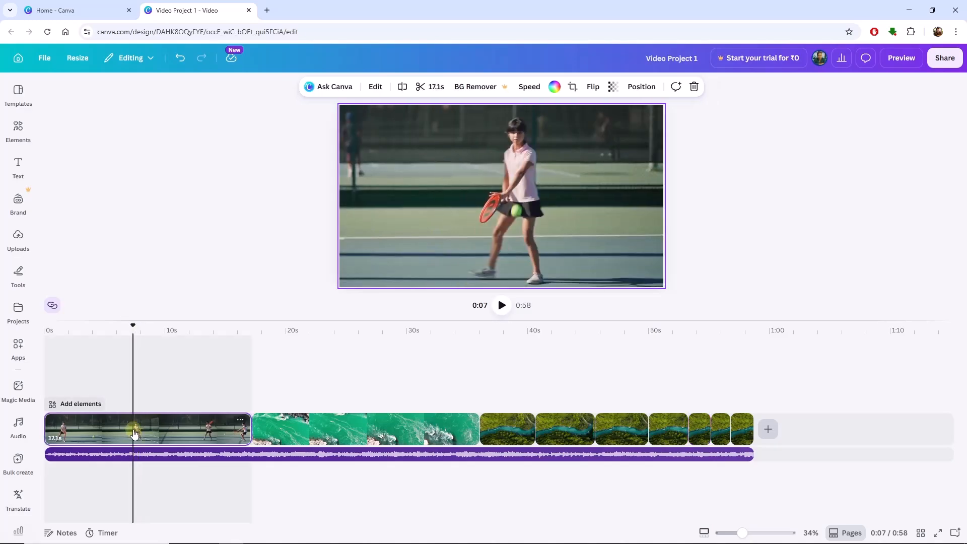